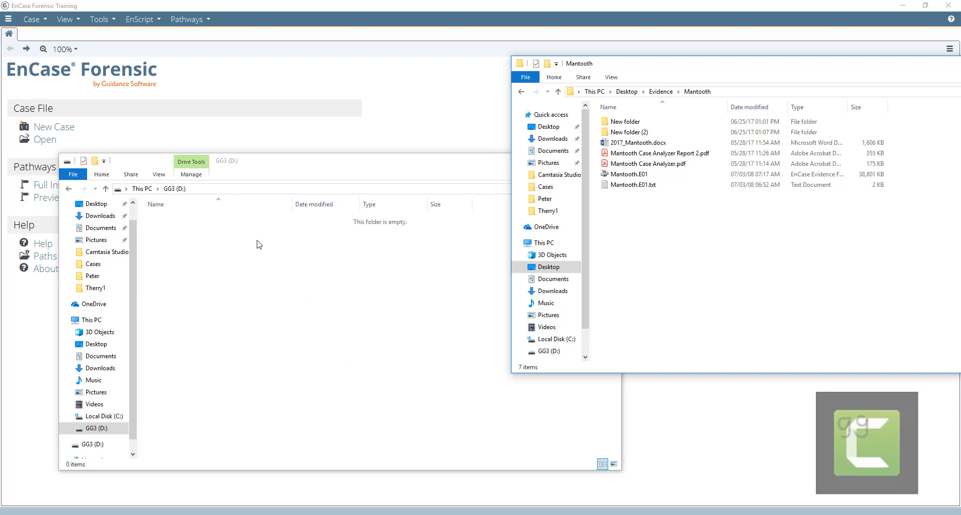
- Create a new folder named Case at the root of GG3 (D:)
{"action": "left_click", "coordinate": [197, 239]}
{"action": "right_click", "coordinate": [198, 239]}
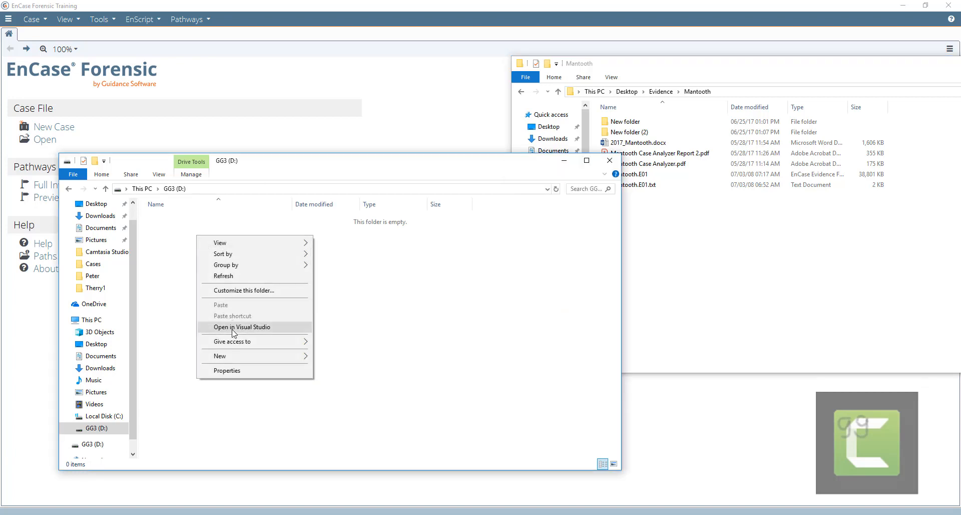
{"action": "mouse_move", "coordinate": [247, 355]}
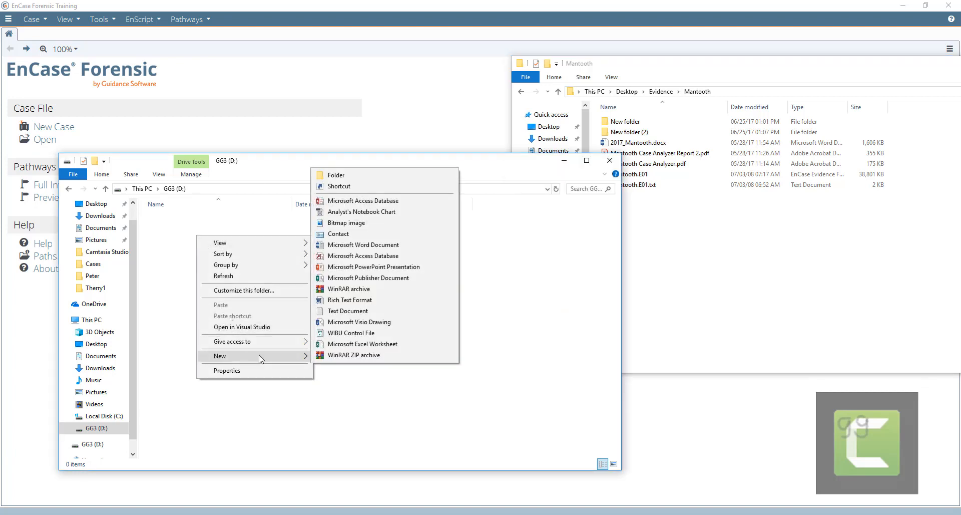
{"action": "left_click", "coordinate": [332, 173]}
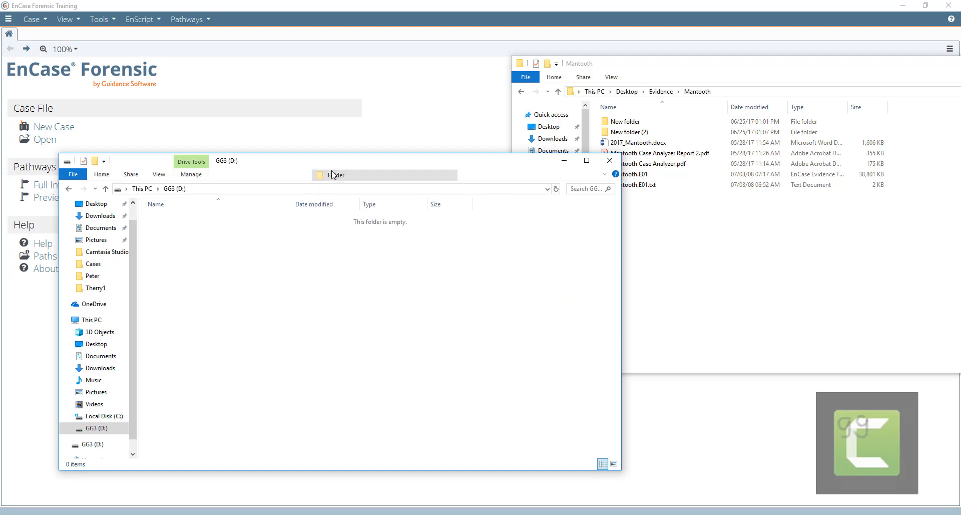
{"action": "type", "text": "Case"}
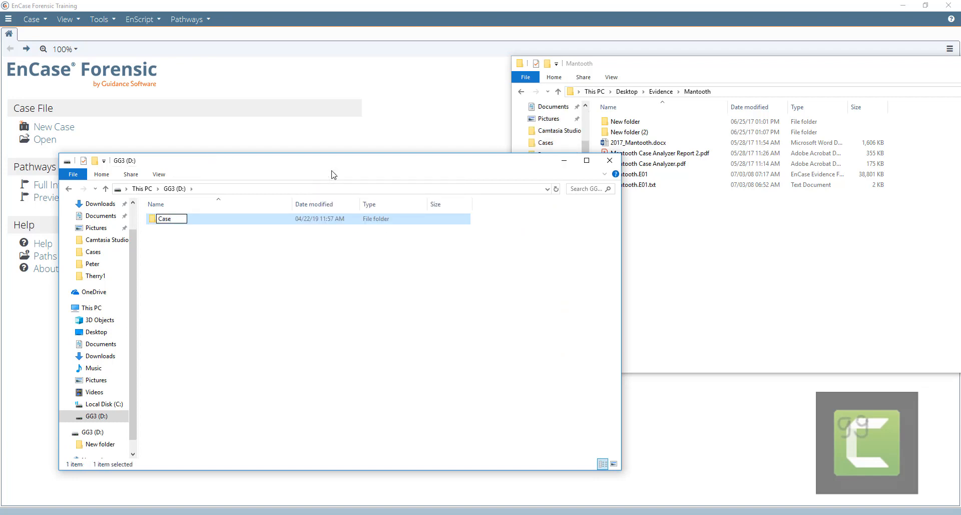
{"action": "left_click", "coordinate": [257, 269]}
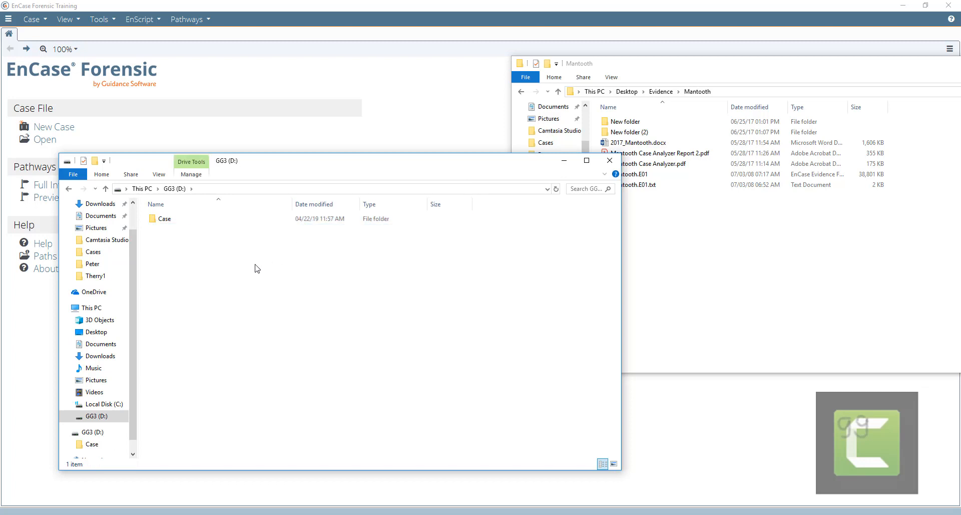
- Create a second folder on GG3 (D:) and name it Images
{"action": "right_click", "coordinate": [255, 265]}
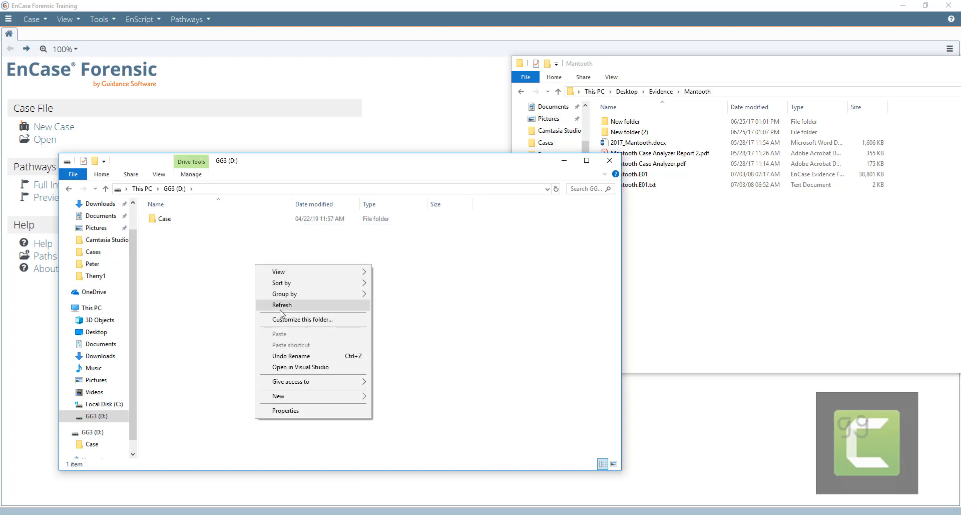
{"action": "mouse_move", "coordinate": [359, 395]}
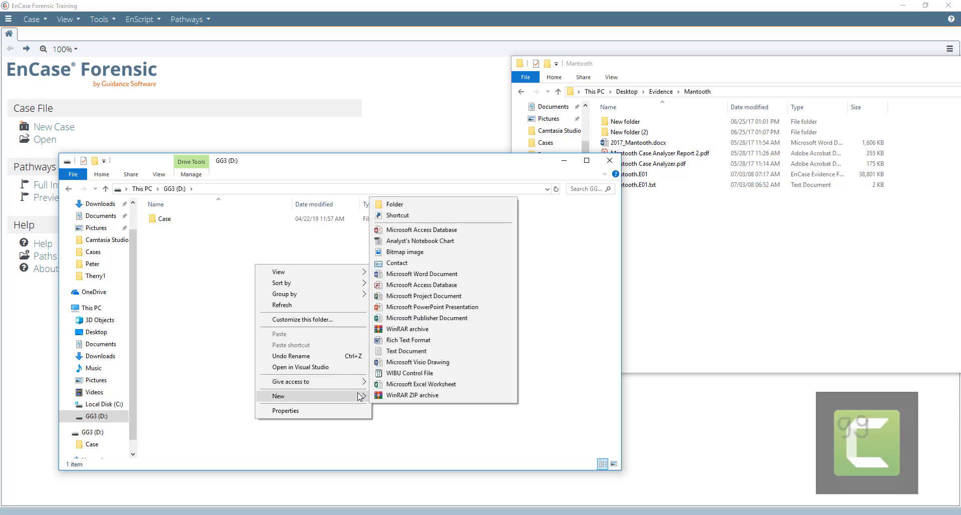
{"action": "left_click", "coordinate": [390, 209]}
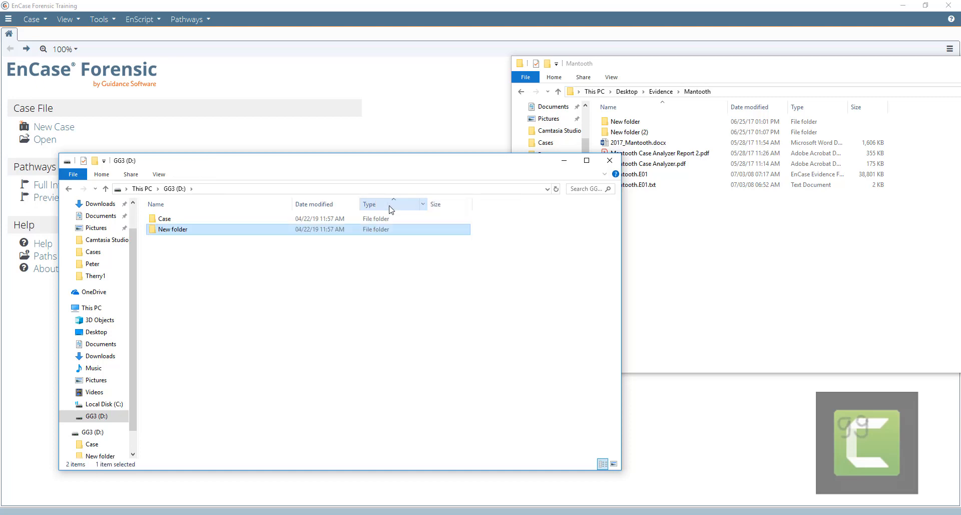
{"action": "left_click", "coordinate": [190, 230]}
{"action": "type", "text": "Images"}
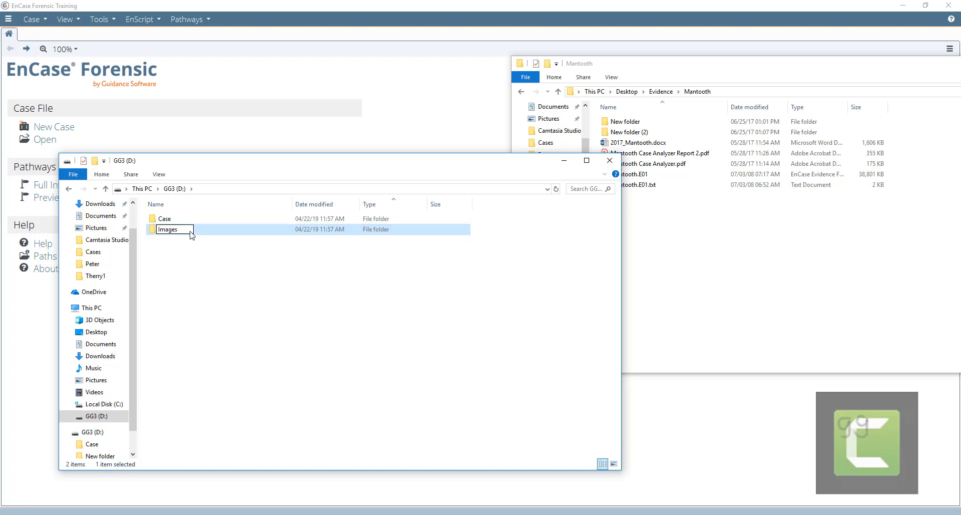
{"action": "left_click", "coordinate": [218, 278]}
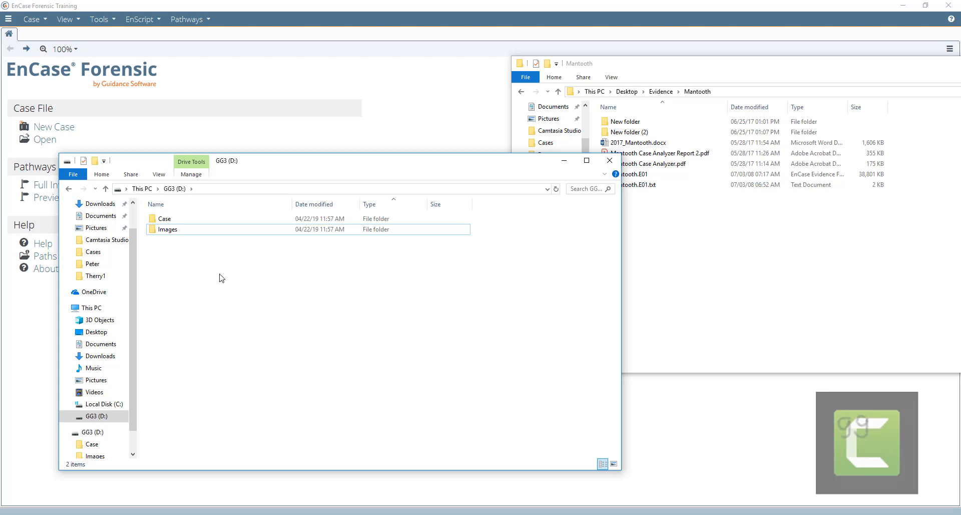
- Drag Mantooth.E01 and Mantooth.E01.txt from the Mantooth folder into D:\Images
{"action": "double_click", "coordinate": [170, 229]}
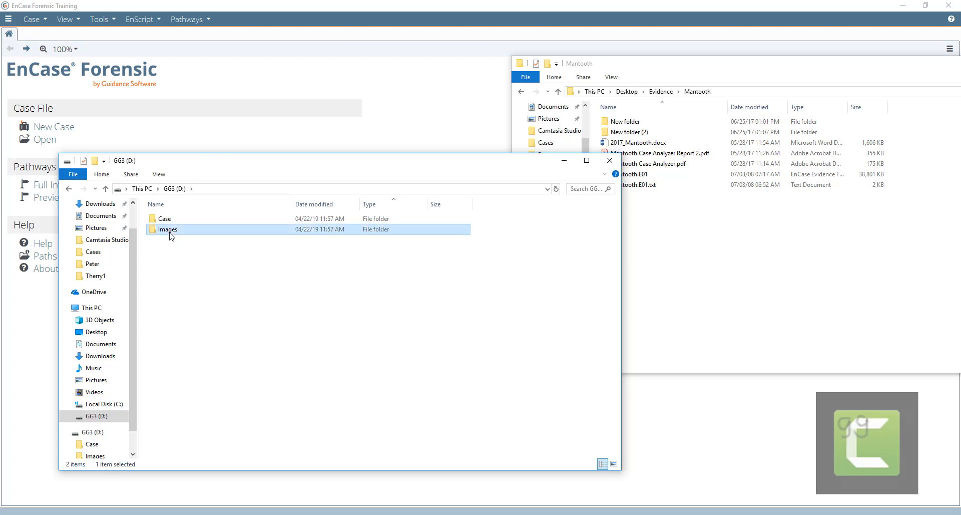
{"action": "left_click", "coordinate": [678, 222]}
{"action": "left_click", "coordinate": [625, 177]}
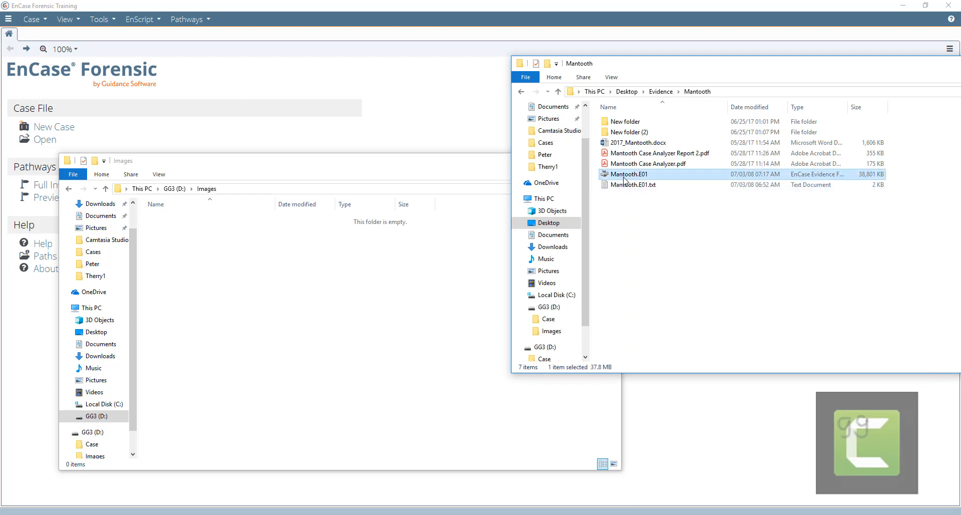
{"action": "left_click", "coordinate": [622, 185], "text": "shift"}
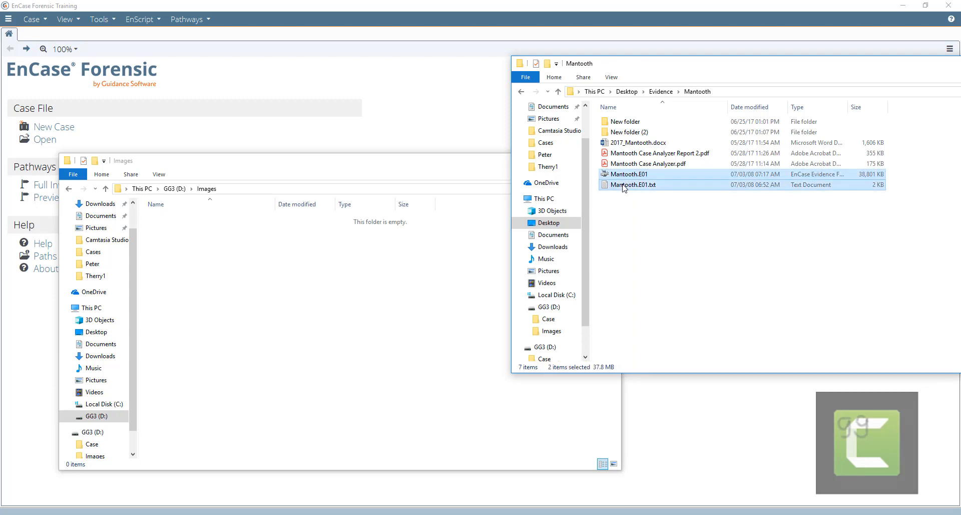
{"action": "left_click_drag", "start_coordinate": [622, 185], "coordinate": [244, 304]}
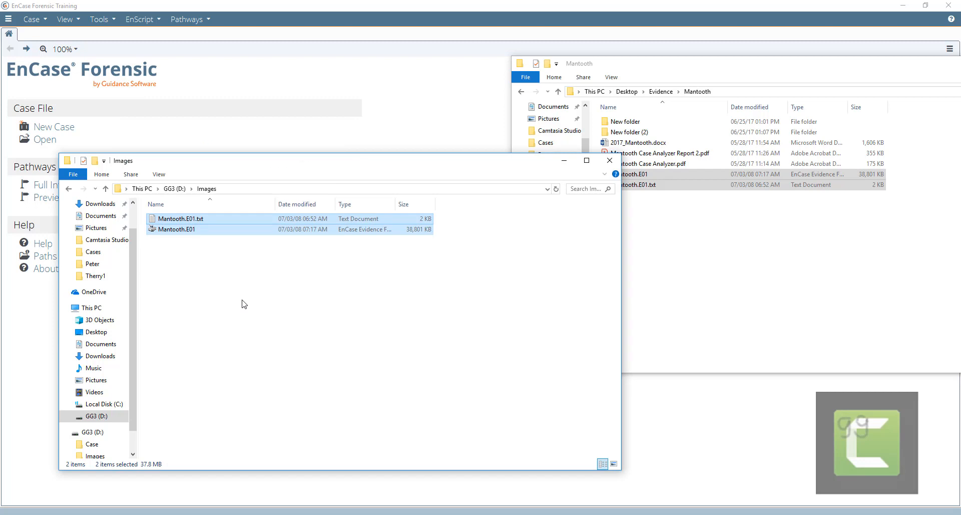
{"action": "left_click", "coordinate": [244, 304]}
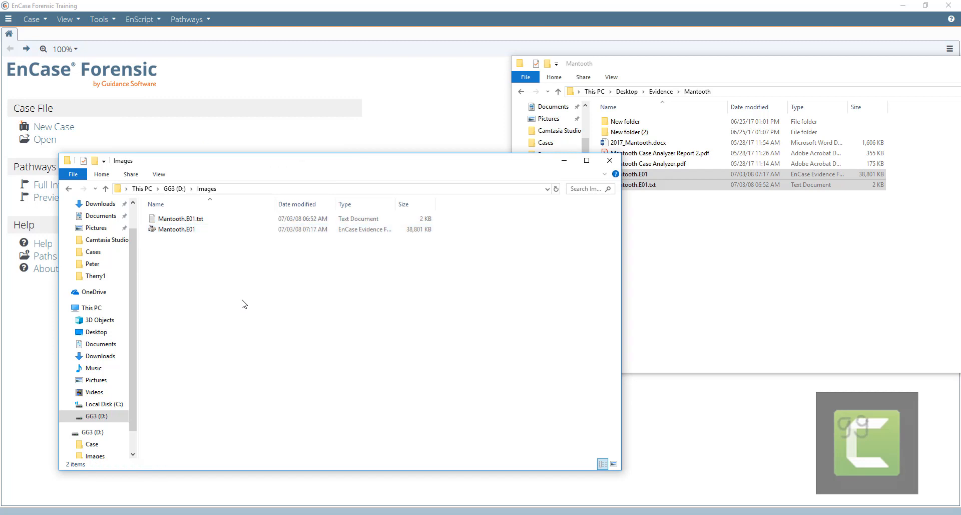
- Review the Mantooth.E01.txt imaging report in Notepad, close it, and minimize the Images window
{"action": "double_click", "coordinate": [194, 220]}
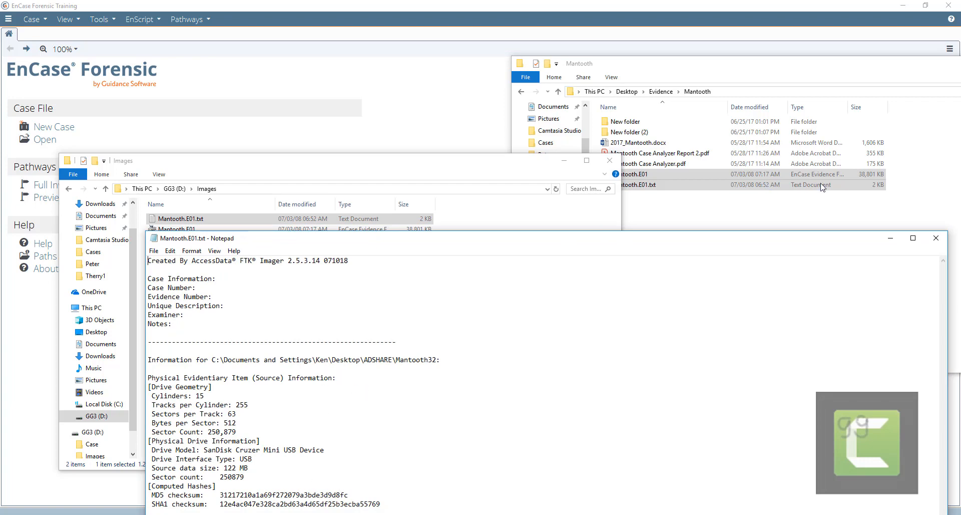
{"action": "left_click", "coordinate": [936, 239]}
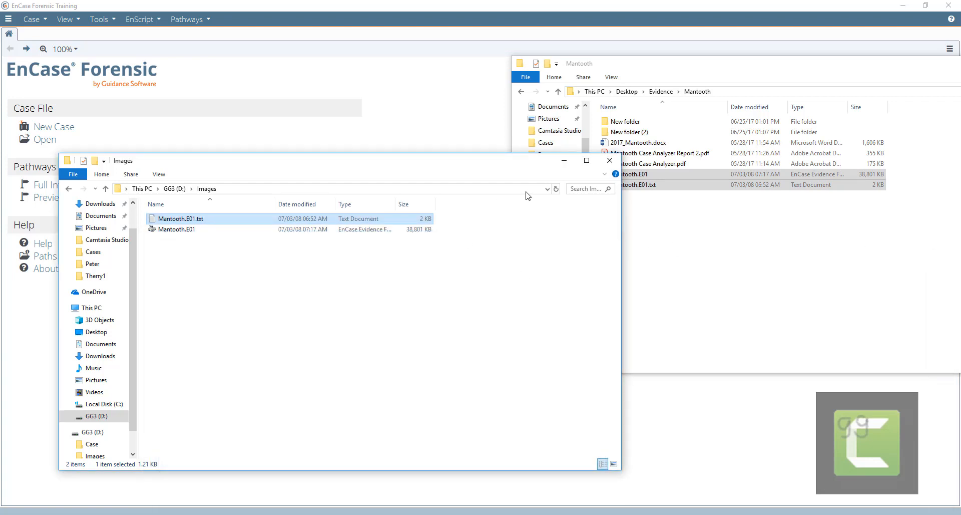
{"action": "left_click", "coordinate": [564, 161]}
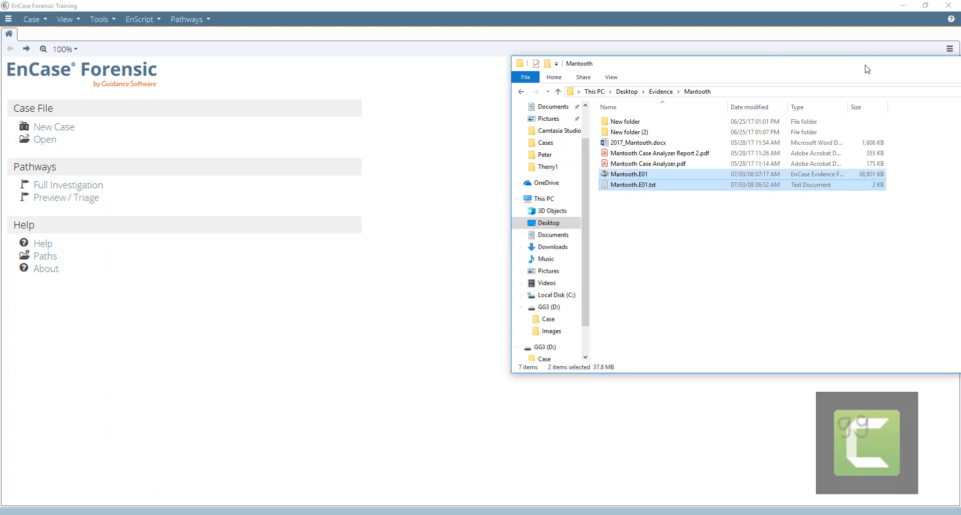
- Move and minimize the Mantooth folder window, then go to the Full Investigation pathway
{"action": "left_click_drag", "start_coordinate": [866, 66], "coordinate": [702, 82]}
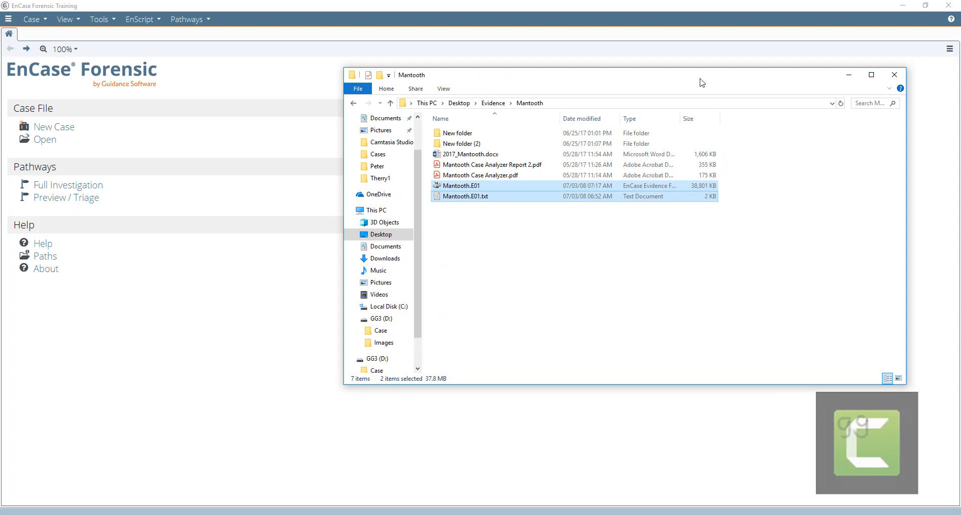
{"action": "left_click", "coordinate": [848, 74]}
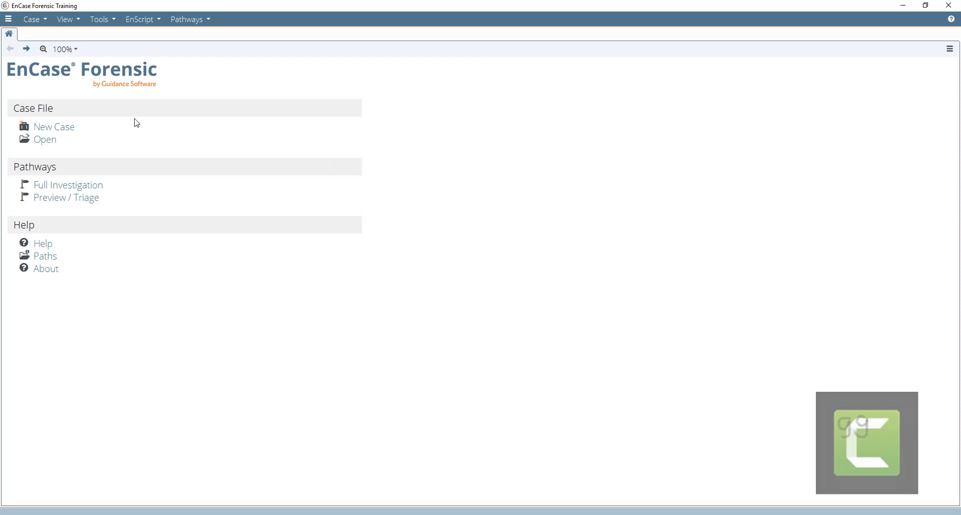
{"action": "left_click", "coordinate": [64, 189]}
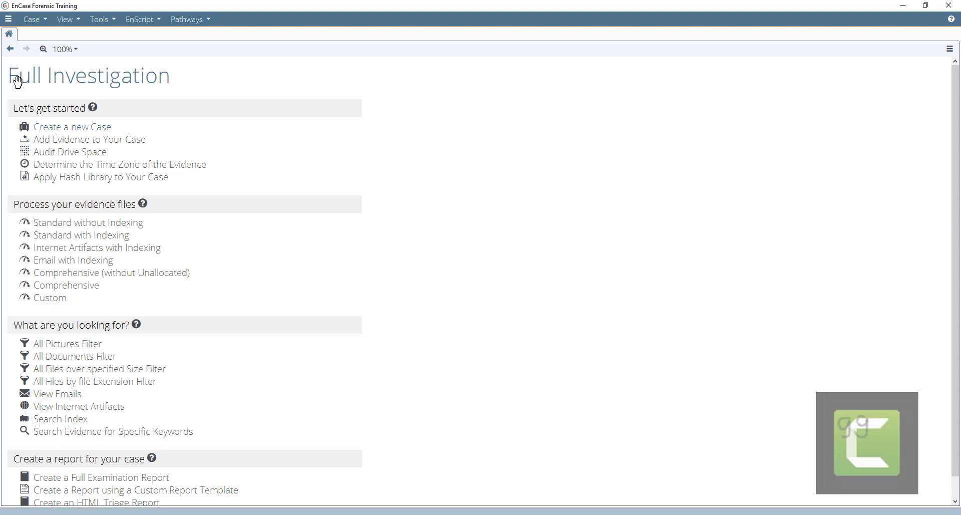
- Return to the EnCase start page and minimize the Peterson evidence folder window
{"action": "left_click", "coordinate": [11, 49]}
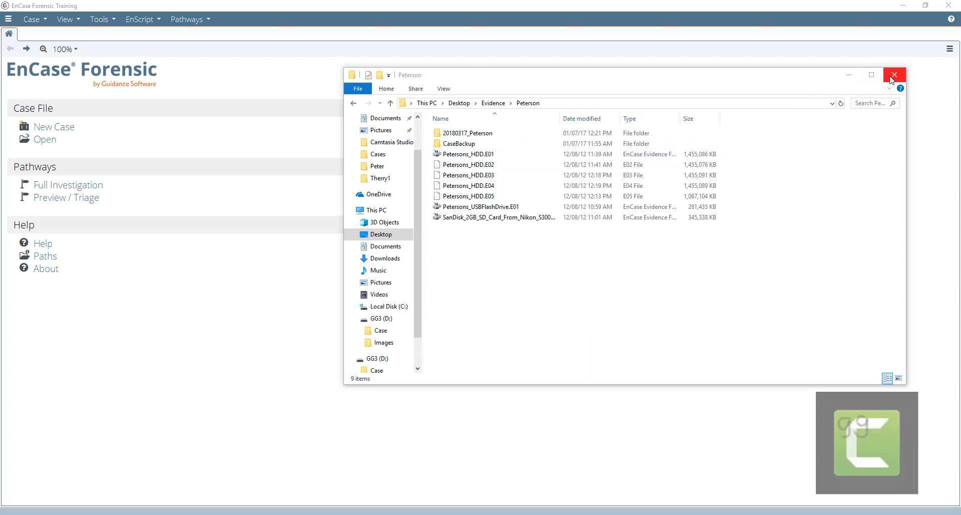
{"action": "left_click", "coordinate": [850, 75]}
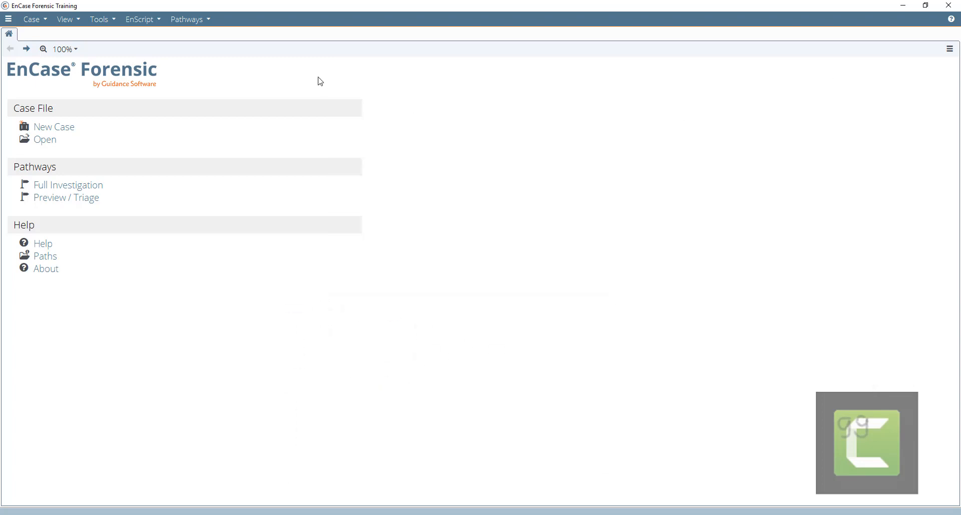
- Start a new case, compare the #1 Basic, #2 Forensic and #3 Basic (UK) templates, and keep #1 Basic
{"action": "left_click", "coordinate": [67, 128]}
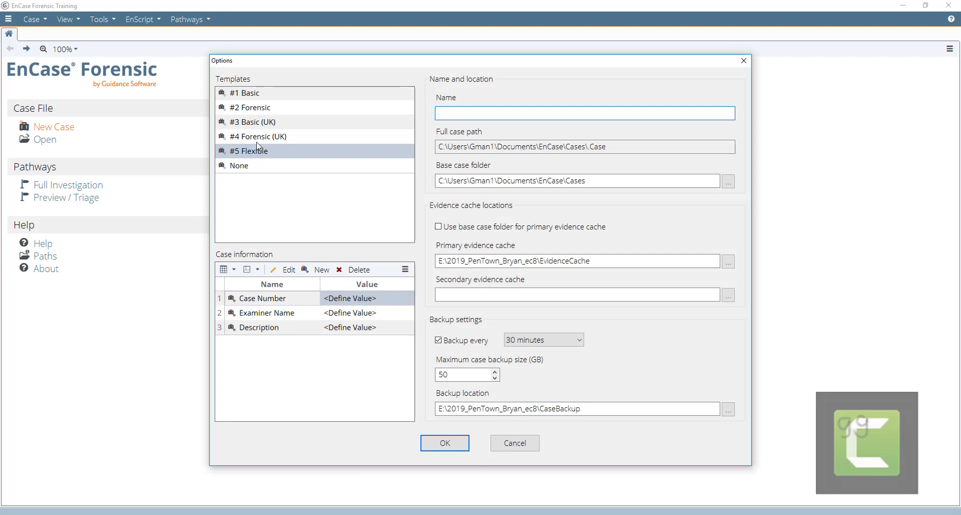
{"action": "left_click", "coordinate": [249, 95]}
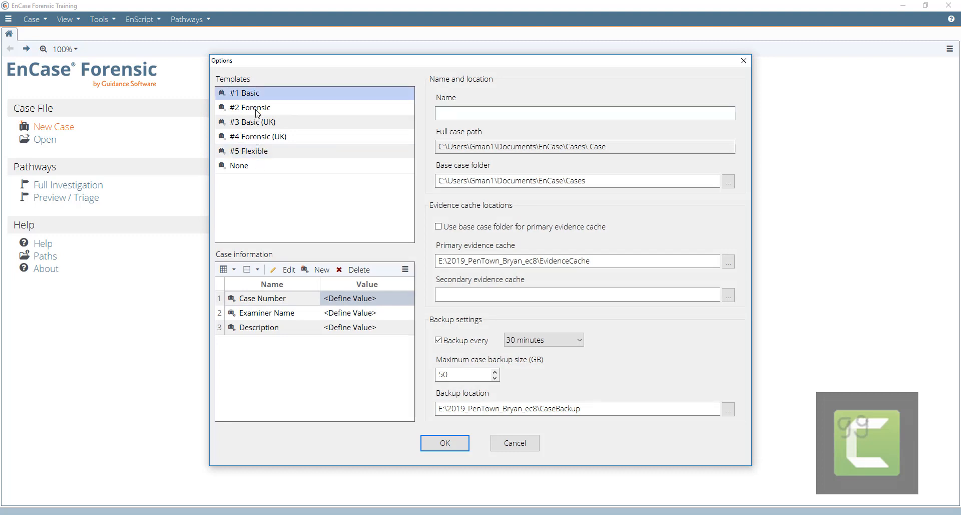
{"action": "left_click", "coordinate": [257, 112]}
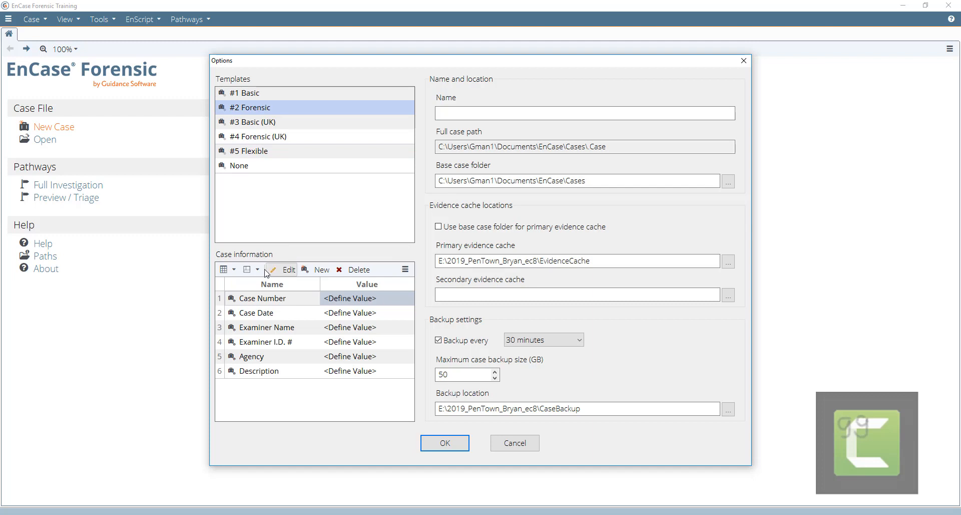
{"action": "left_click", "coordinate": [252, 125]}
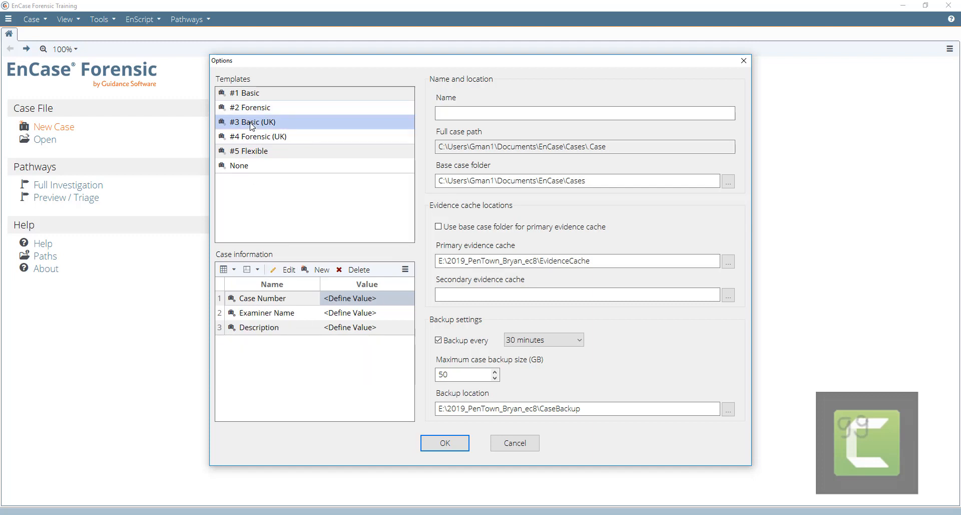
{"action": "left_click", "coordinate": [248, 94]}
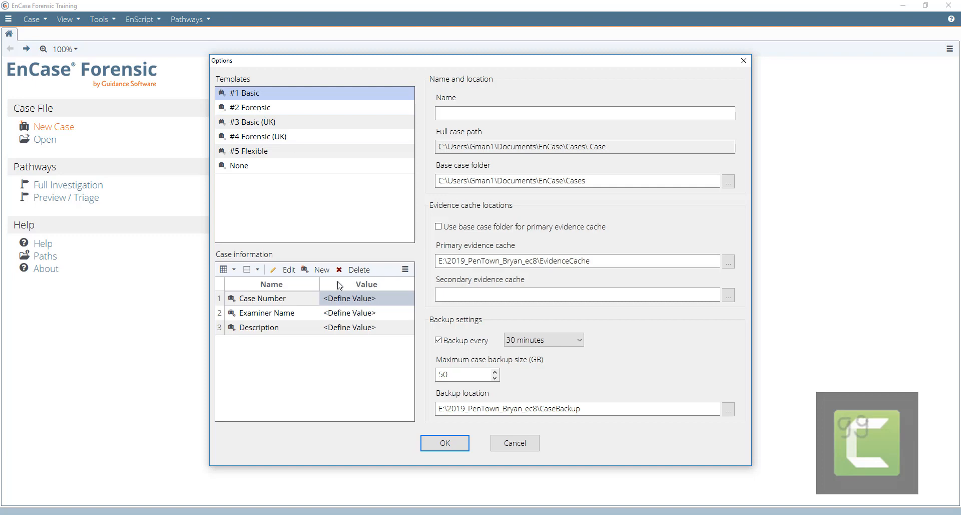
- Set the case number to 20190601_Mantooth
{"action": "double_click", "coordinate": [344, 299]}
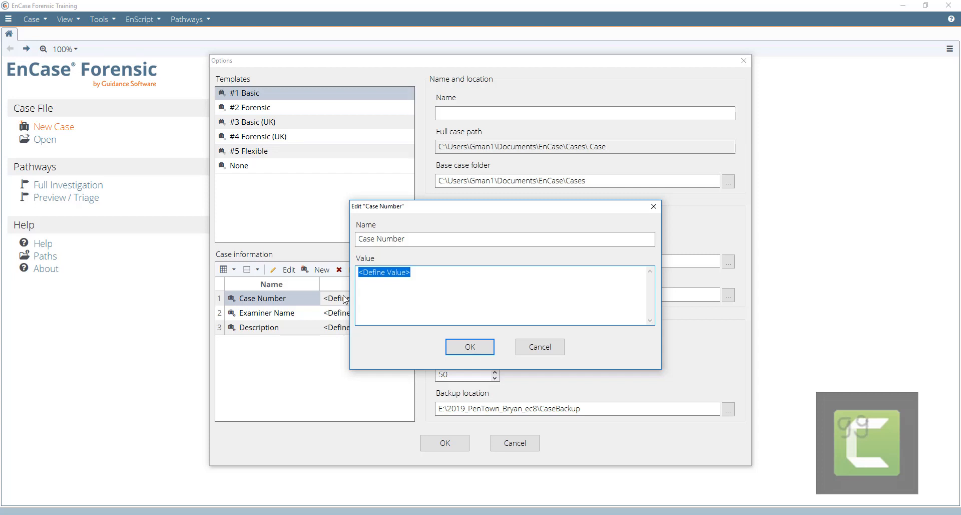
{"action": "type", "text": "2019"}
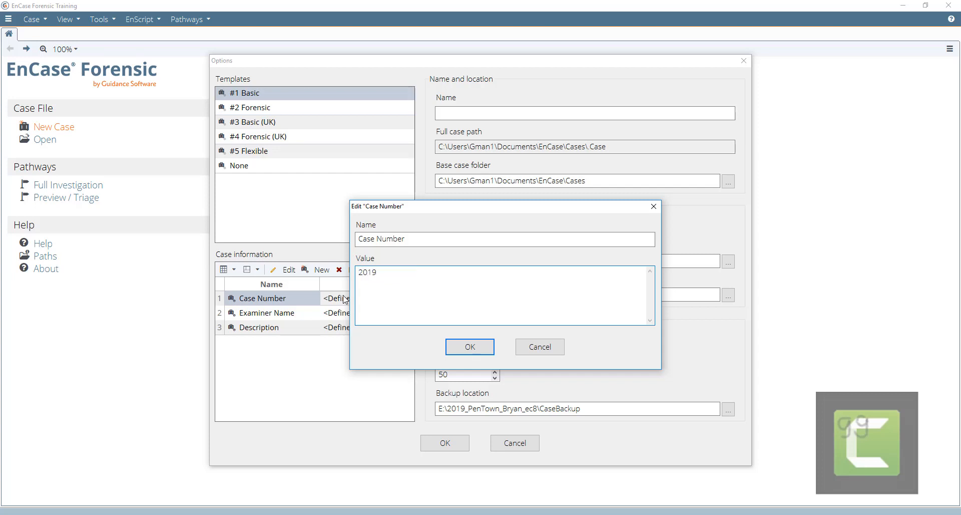
{"action": "type", "text": "0601"}
{"action": "type", "text": "_"}
{"action": "type", "text": "Mantooth"}
{"action": "left_click", "coordinate": [450, 348]}
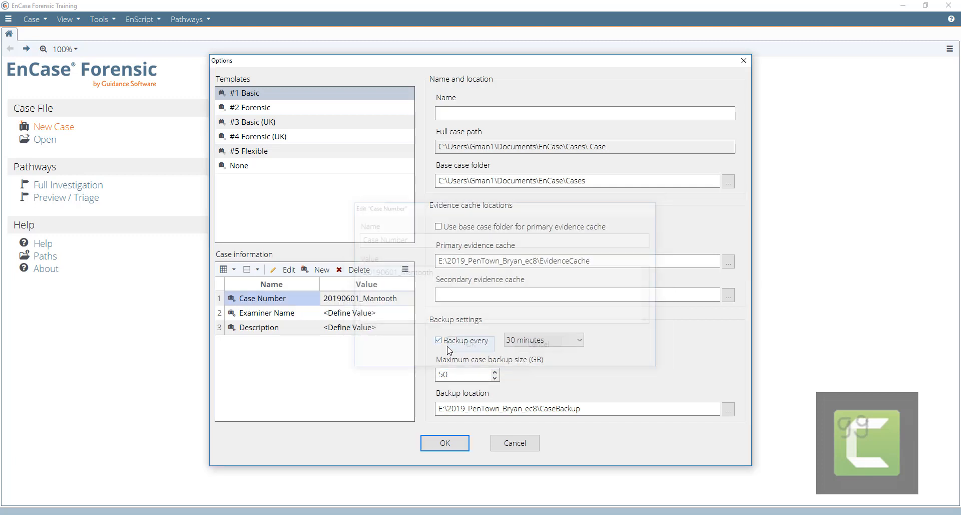
- Enter the examiner's name and set the description to 'Mantooth computer'
{"action": "left_click", "coordinate": [350, 315]}
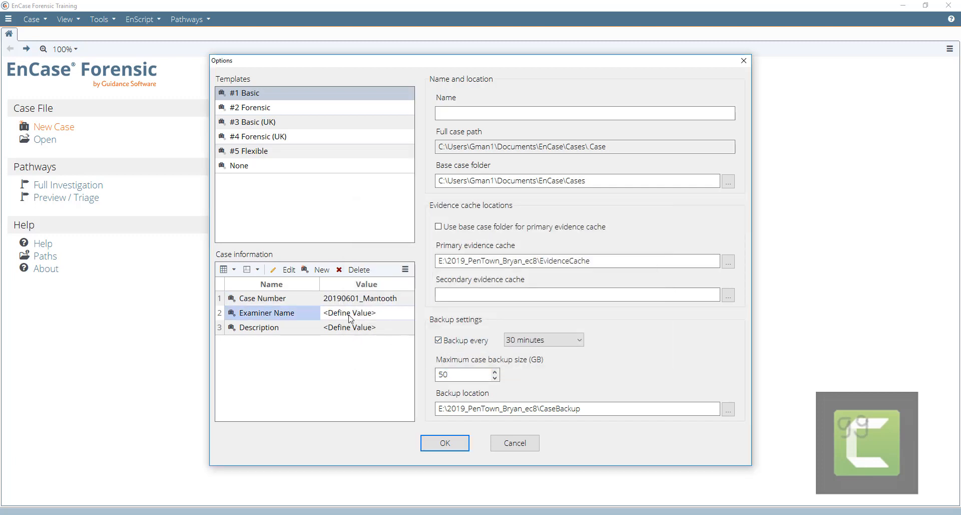
{"action": "double_click", "coordinate": [350, 316]}
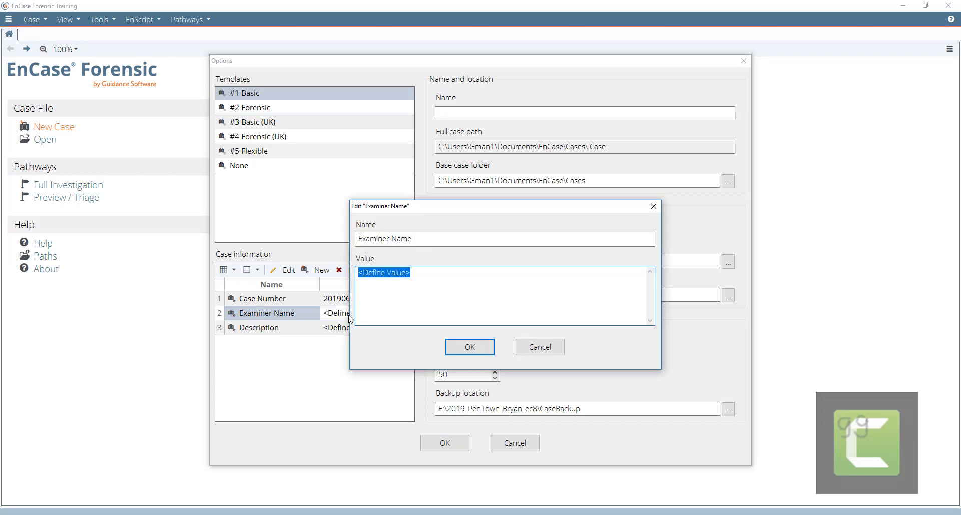
{"action": "type", "text": "Sherlo"}
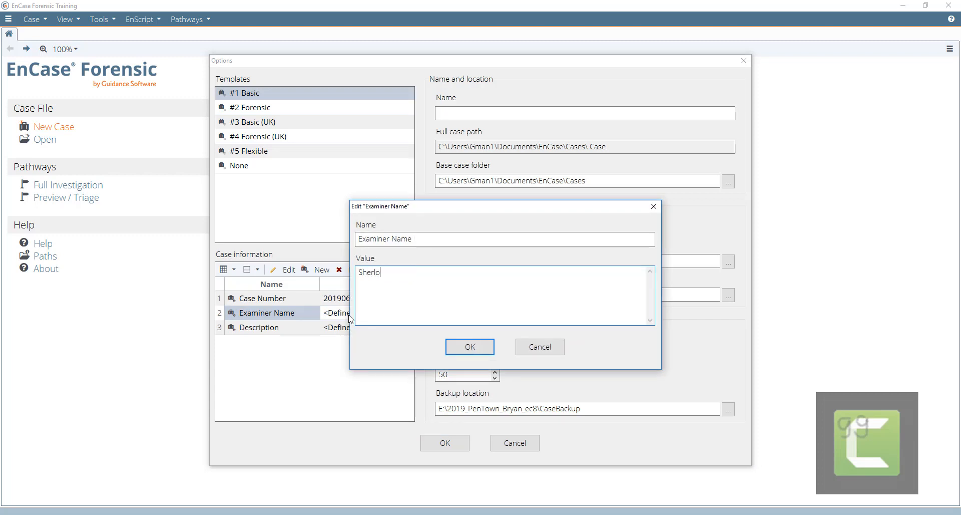
{"action": "type", "text": "ck Holmes"}
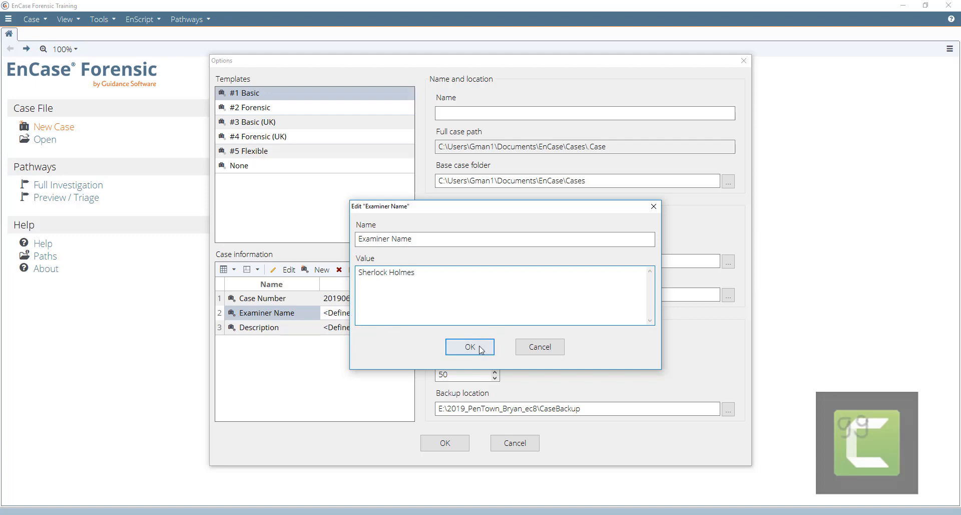
{"action": "left_click", "coordinate": [479, 347]}
{"action": "double_click", "coordinate": [359, 330]}
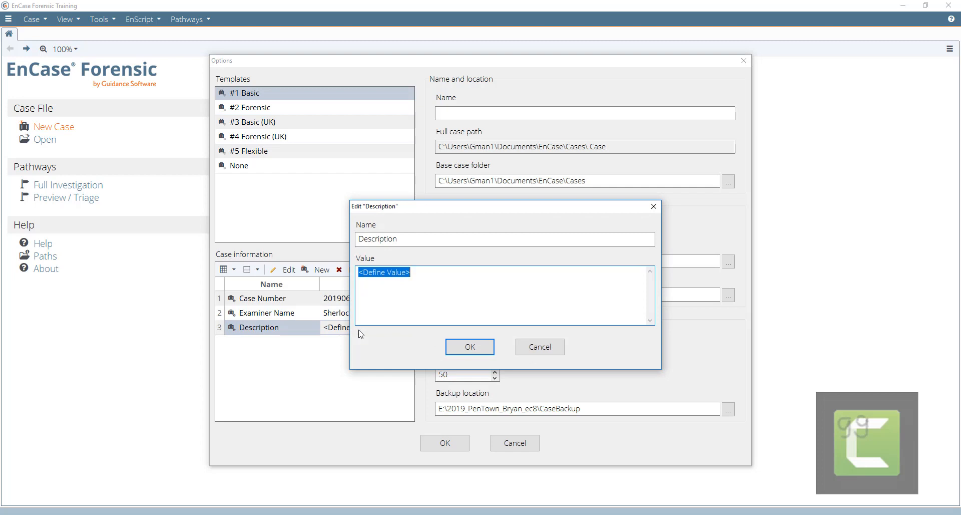
{"action": "type", "text": "Mantoo"}
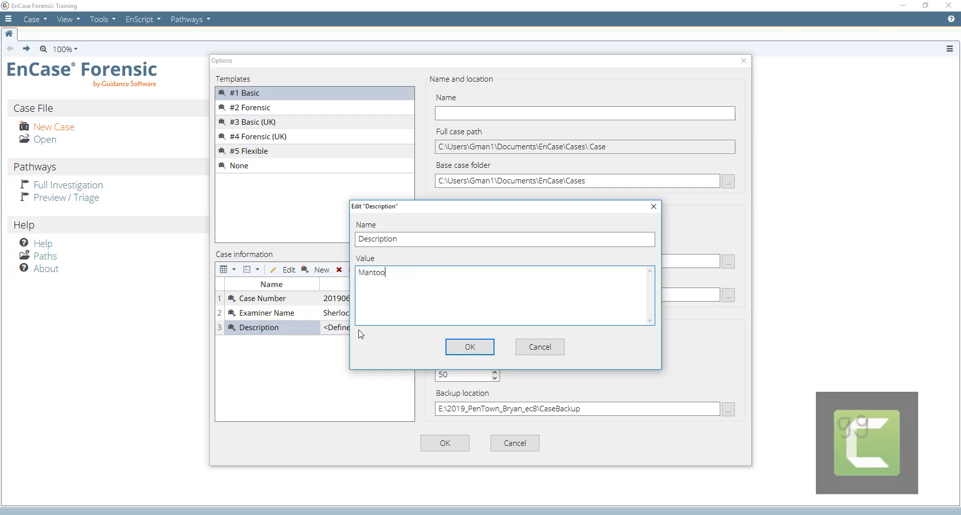
{"action": "type", "text": "th computer"}
{"action": "left_click", "coordinate": [454, 346]}
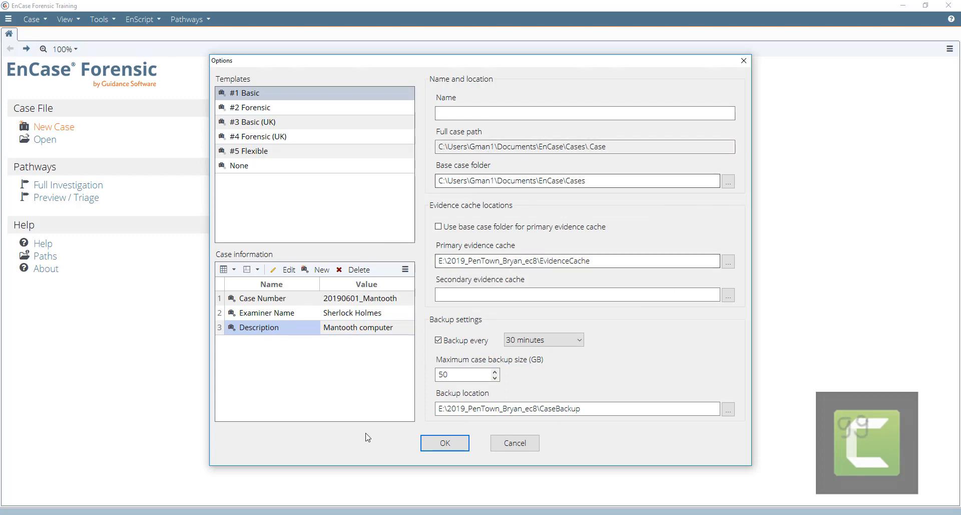
- Bring the Images Explorer window back and go up to the GG3 (D:) drive
{"action": "left_click", "coordinate": [233, 514]}
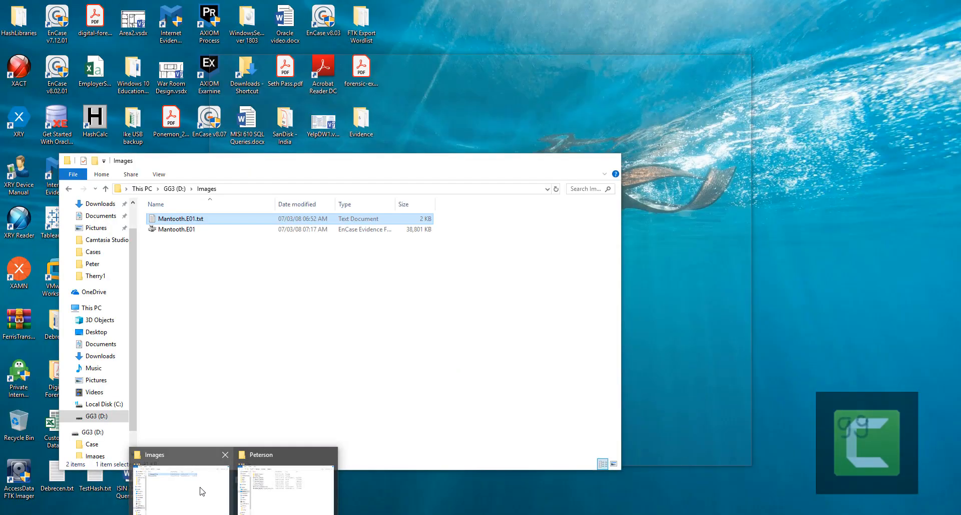
{"action": "left_click", "coordinate": [200, 488]}
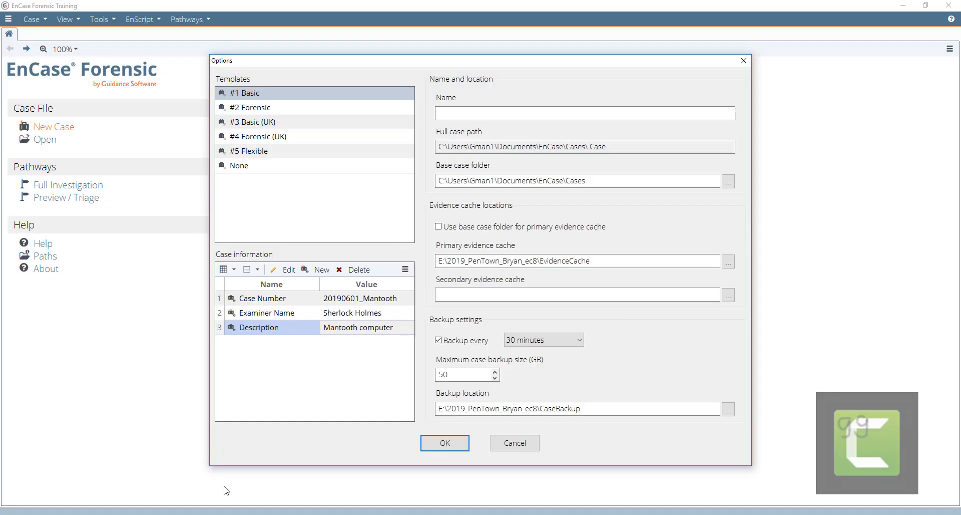
{"action": "left_click", "coordinate": [234, 514]}
{"action": "left_click", "coordinate": [210, 506]}
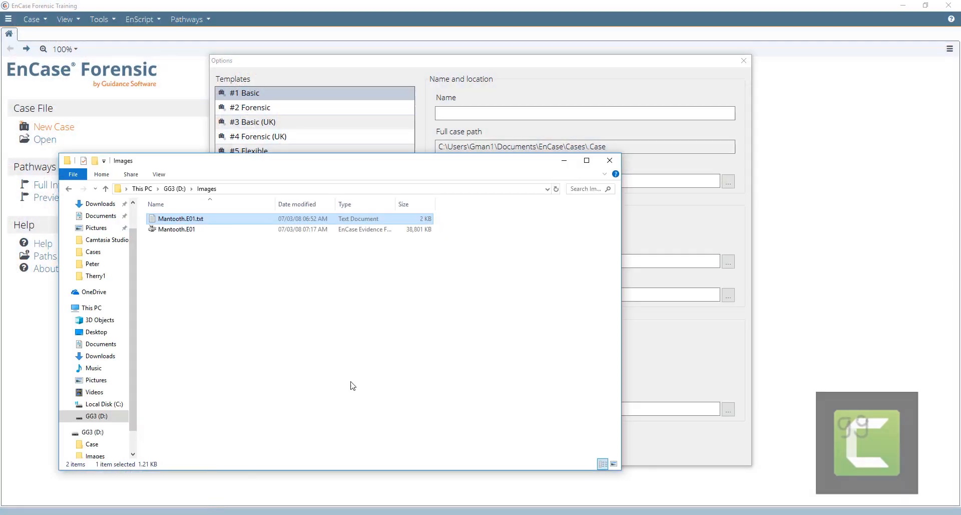
{"action": "left_click", "coordinate": [205, 217]}
{"action": "left_click", "coordinate": [170, 189]}
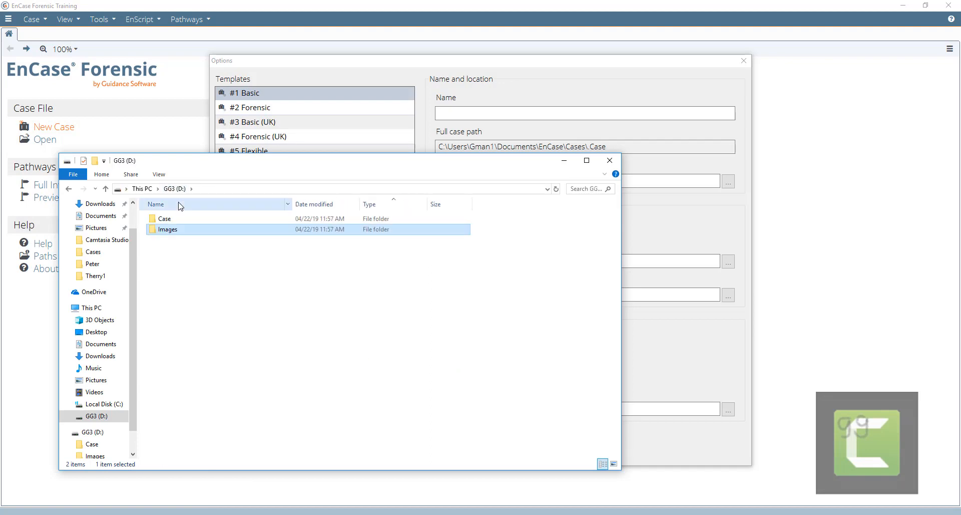
- Try supplying the Case folder as the base case folder, then browse for it instead
{"action": "left_click_drag", "start_coordinate": [241, 166], "coordinate": [582, 220]}
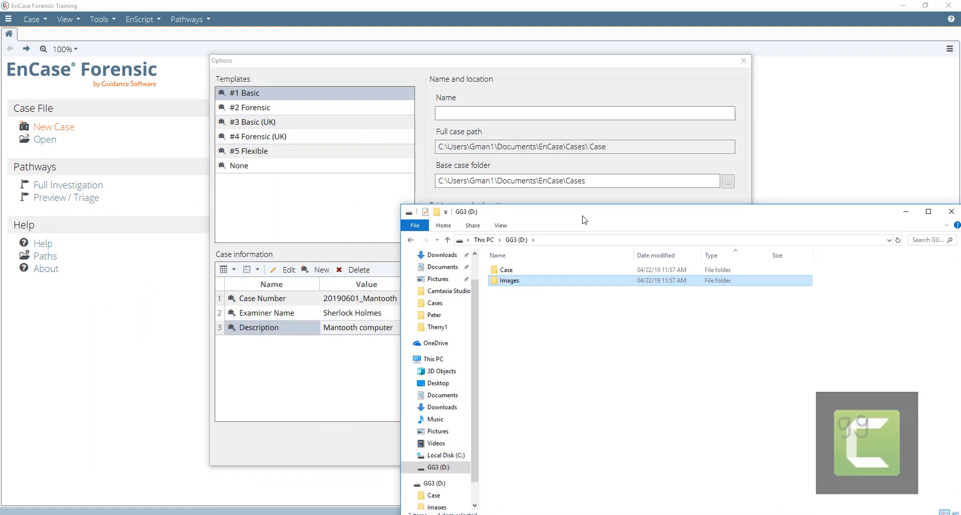
{"action": "left_click", "coordinate": [507, 273]}
{"action": "left_click_drag", "start_coordinate": [507, 273], "coordinate": [445, 189]}
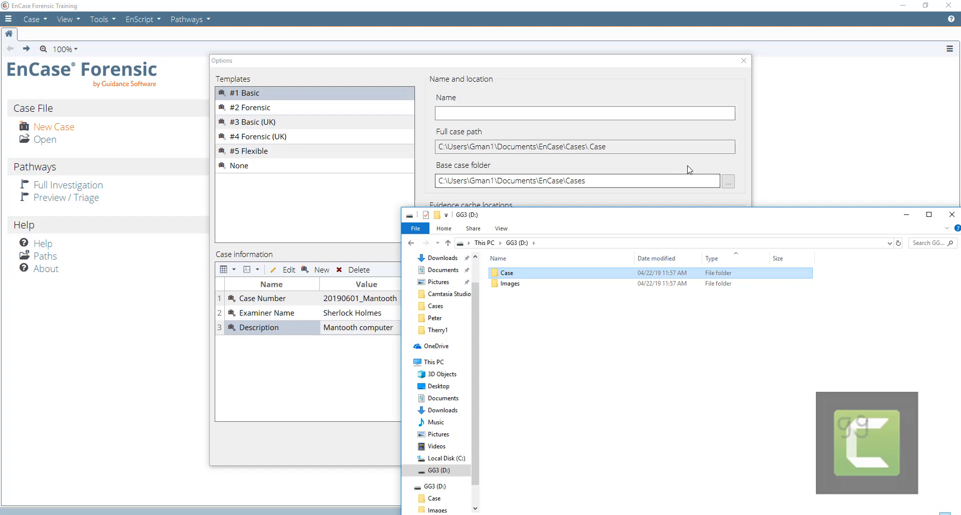
{"action": "left_click", "coordinate": [728, 182]}
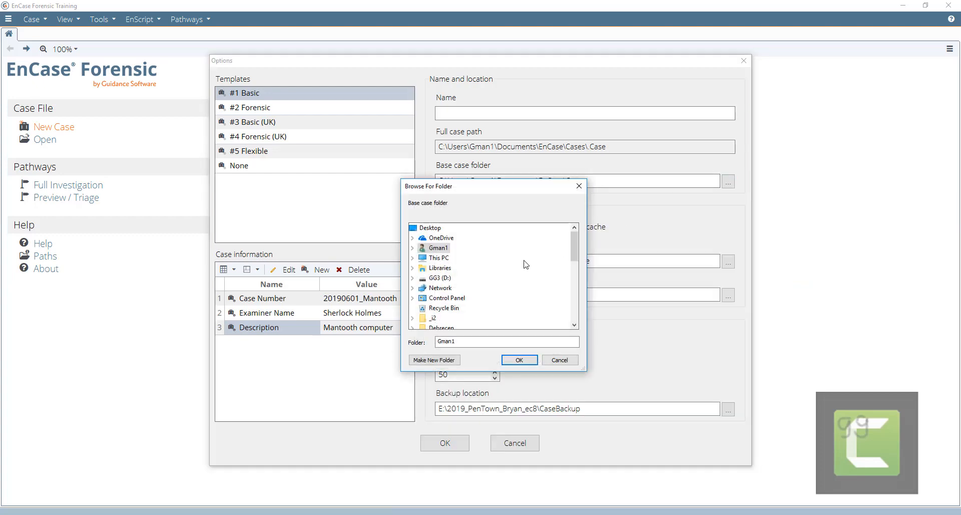
- Pick the Case folder under GG3 (D:) in Browse For Folder as the base case folder
{"action": "left_click", "coordinate": [574, 293]}
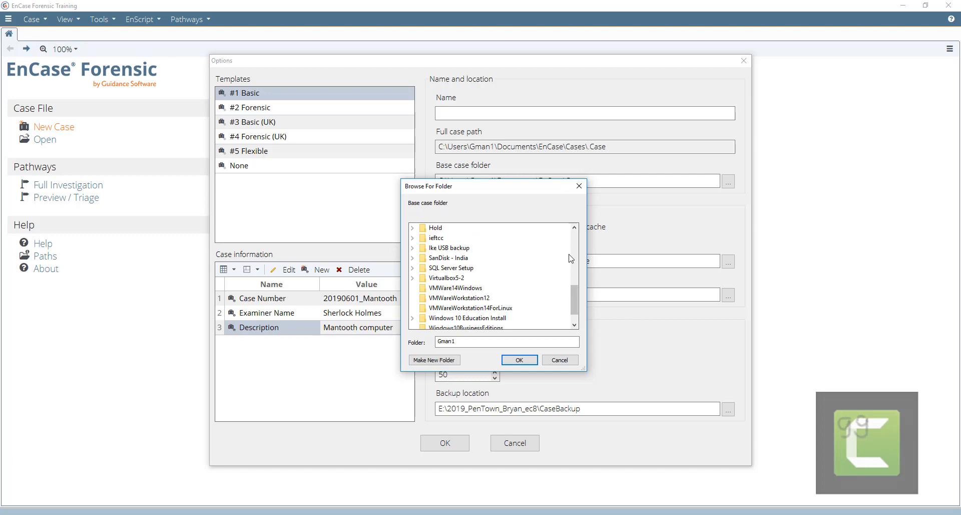
{"action": "scroll", "coordinate": [572, 242], "scroll_direction": "up", "scroll_amount": 5}
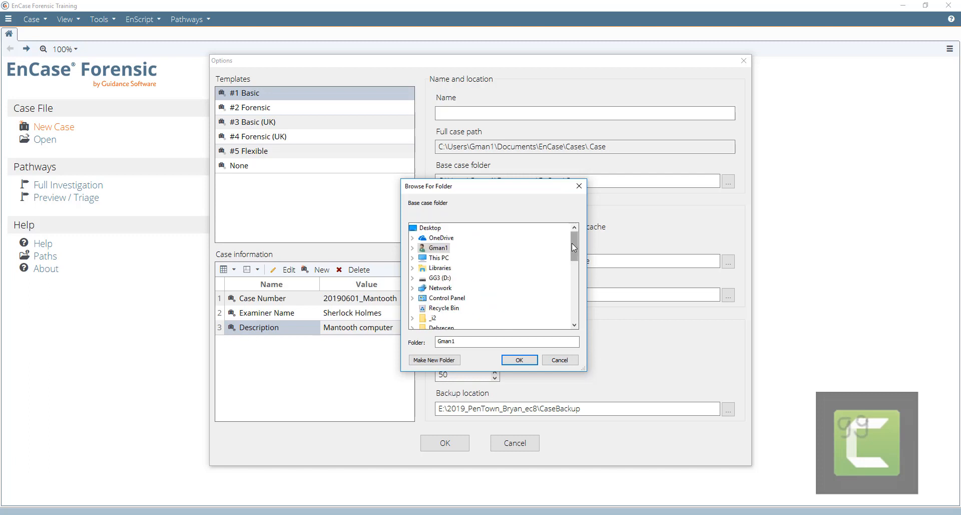
{"action": "double_click", "coordinate": [446, 277]}
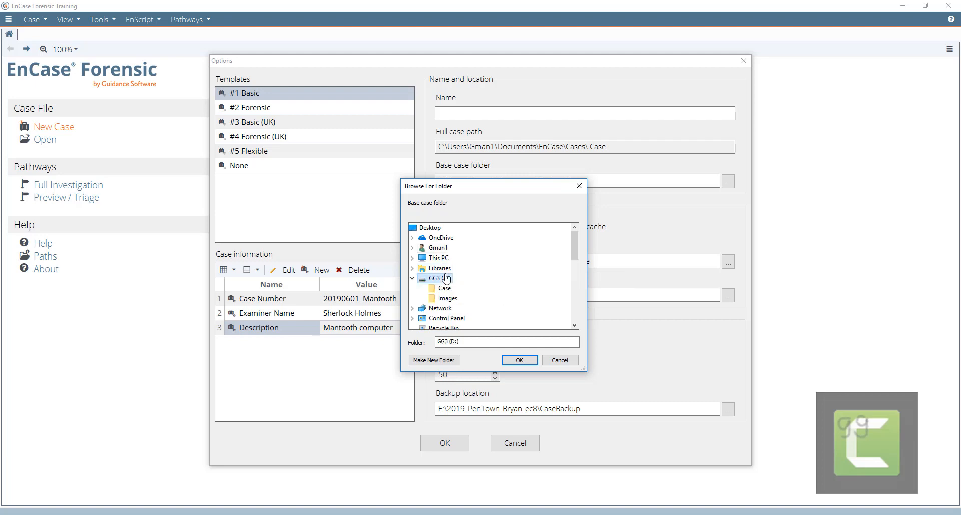
{"action": "left_click", "coordinate": [450, 289]}
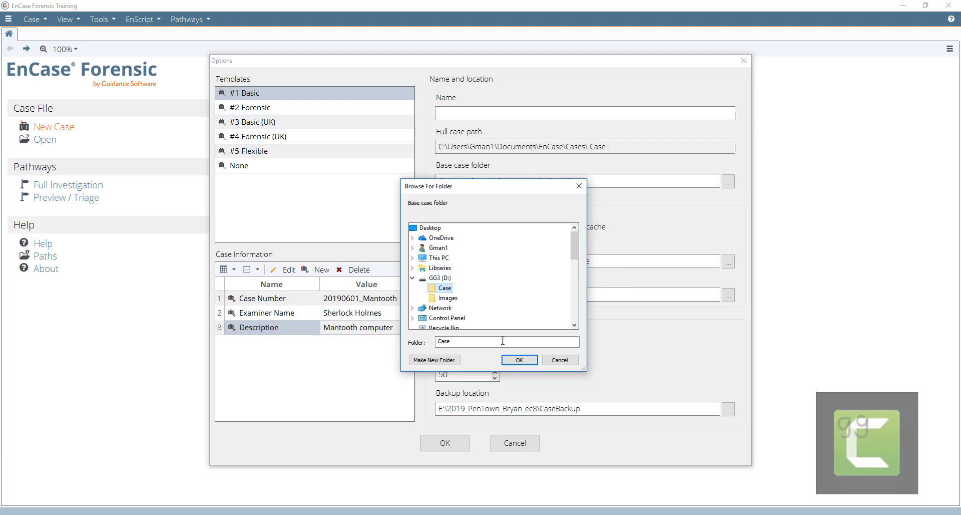
{"action": "left_click", "coordinate": [517, 360]}
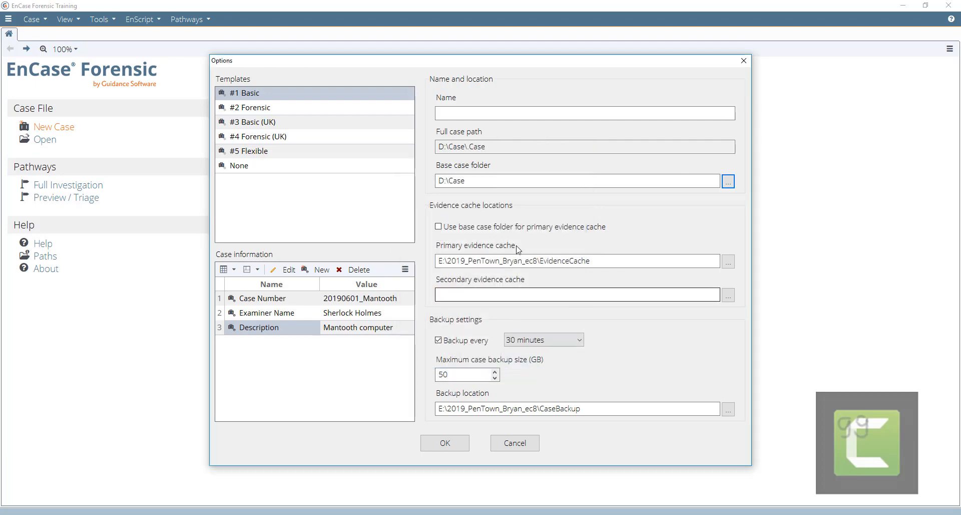
- Append \20190601_Mantooth to the base case folder and paste that path into the primary evidence cache
{"action": "left_click", "coordinate": [470, 180]}
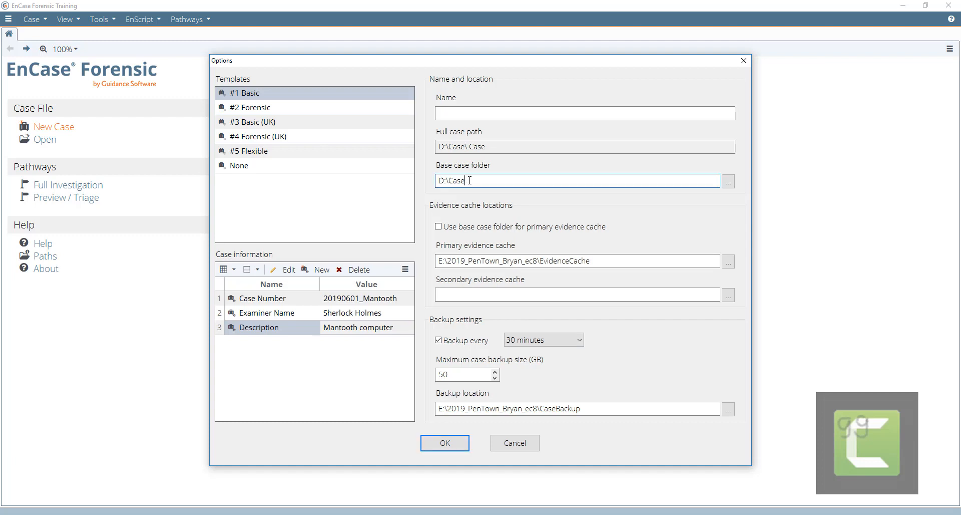
{"action": "type", "text": "\\20190601_Mantooth"}
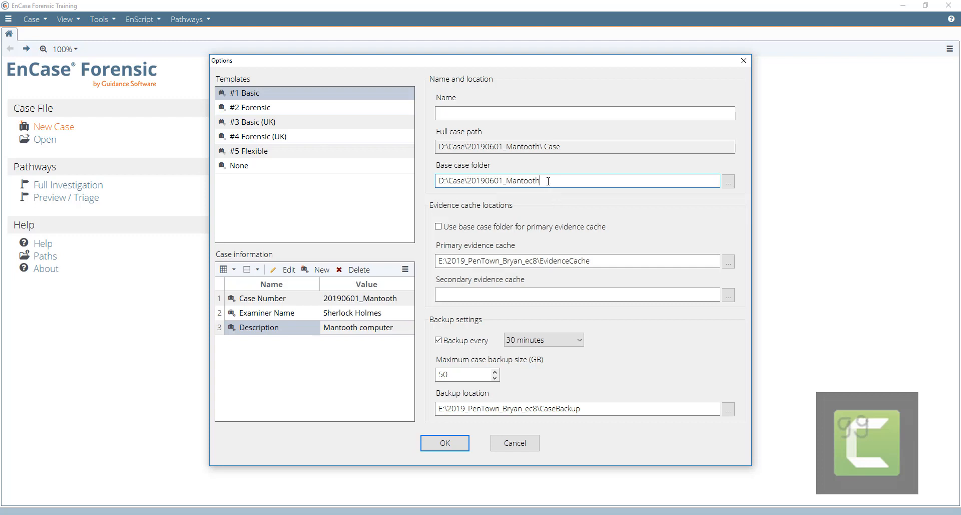
{"action": "left_click_drag", "start_coordinate": [548, 180], "coordinate": [437, 181]}
{"action": "key", "text": "ctrl+c"}
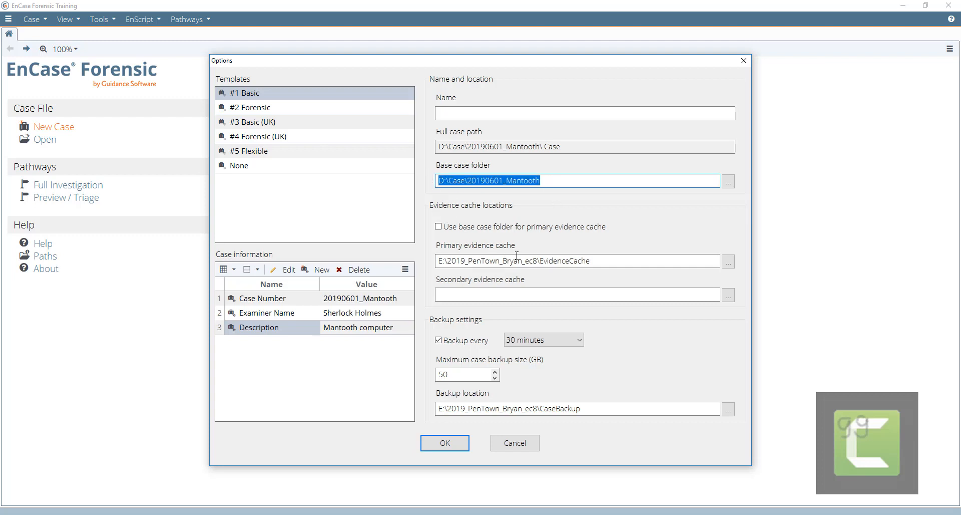
{"action": "left_click_drag", "start_coordinate": [537, 260], "coordinate": [430, 262]}
{"action": "key", "text": "ctrl+v"}
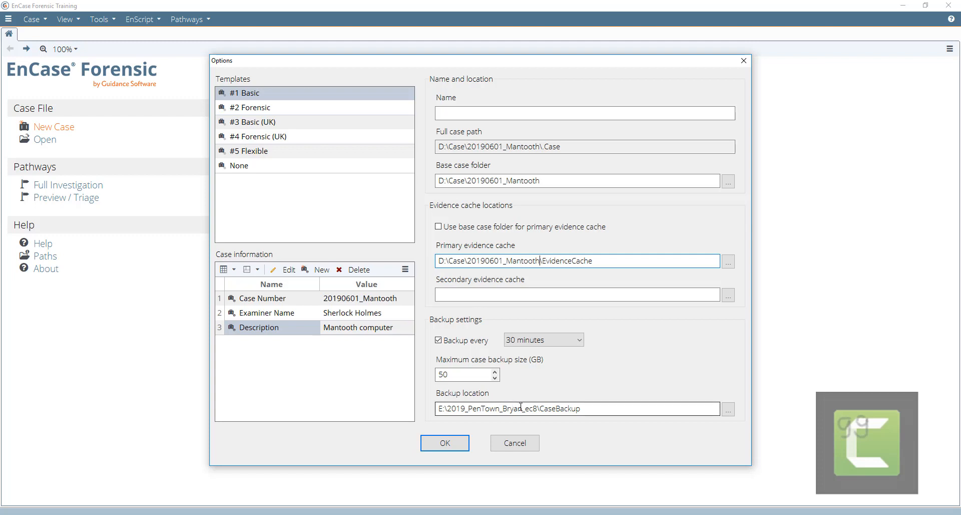
{"action": "left_click_drag", "start_coordinate": [538, 408], "coordinate": [425, 399]}
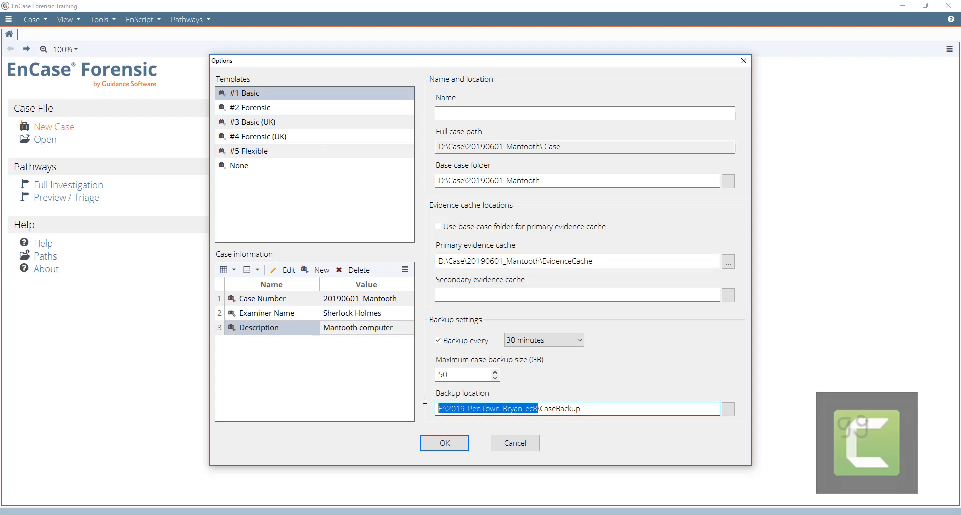
- Set the backup location to the Mantooth case folder, then create the case with Mantooth.E01 as evidence
{"action": "key", "text": "ctrl+v"}
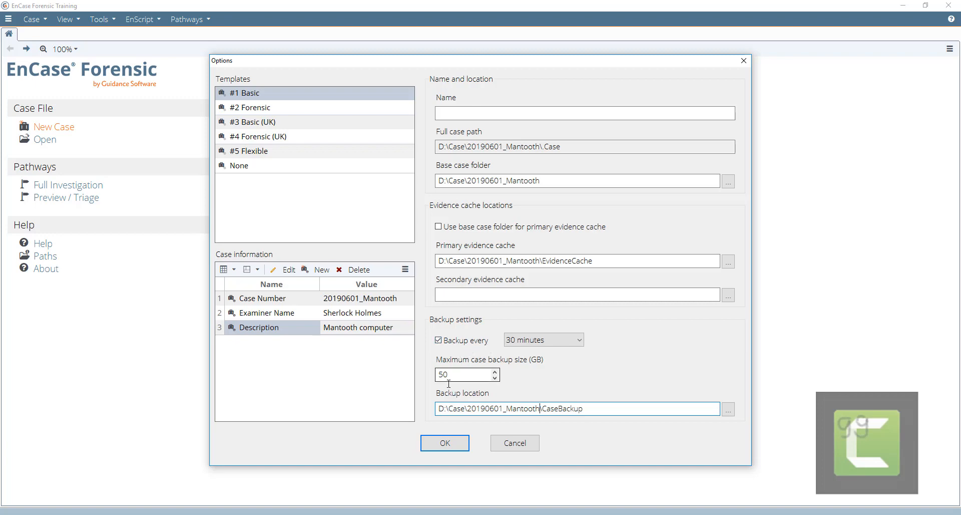
{"action": "left_click", "coordinate": [450, 441]}
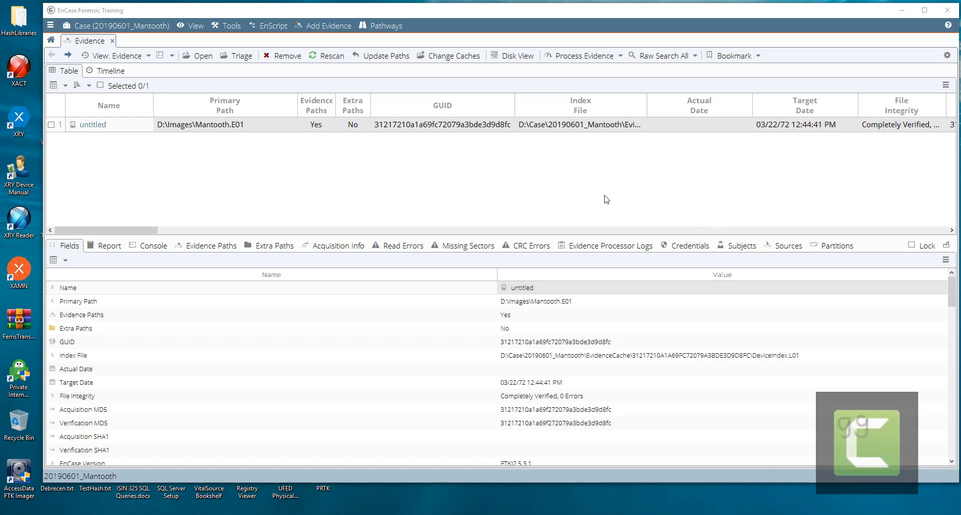
- Switch to the Tree-Table layout and open the untitled Mantooth evidence's entries
{"action": "left_click", "coordinate": [172, 56]}
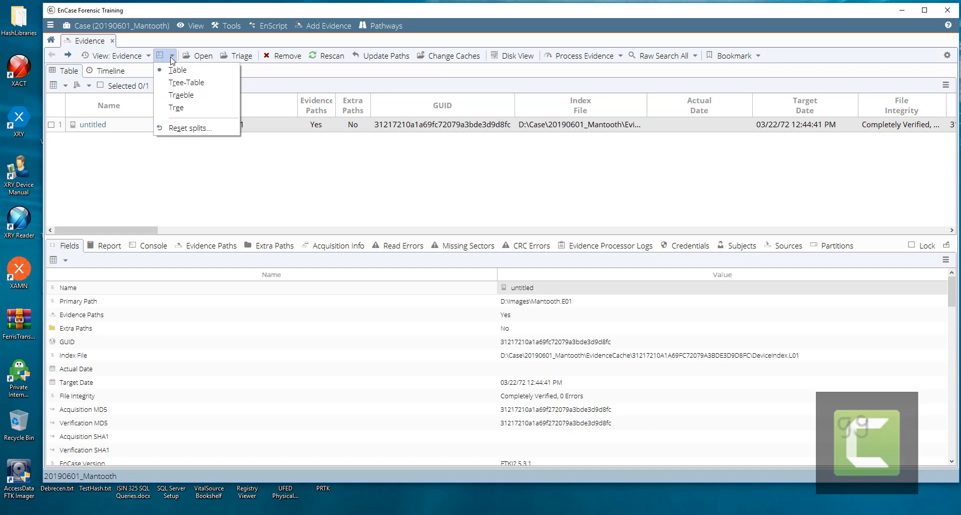
{"action": "left_click", "coordinate": [171, 83]}
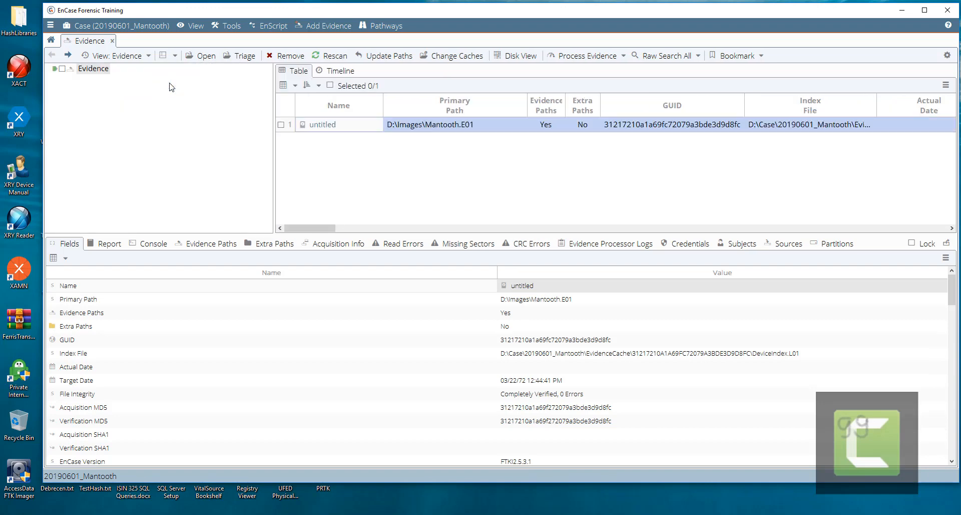
{"action": "double_click", "coordinate": [422, 129]}
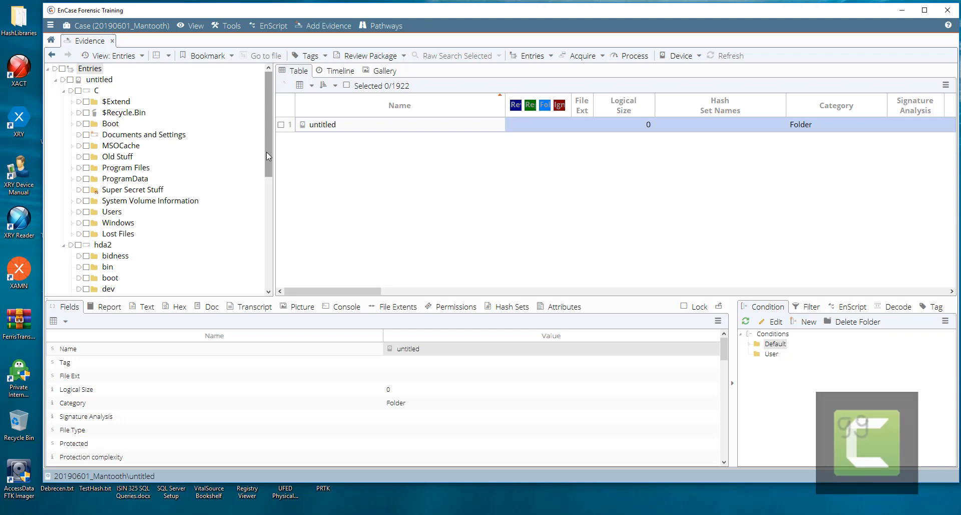
- List all entries under the C volume and include the hda2 partition's contents
{"action": "left_click", "coordinate": [71, 91]}
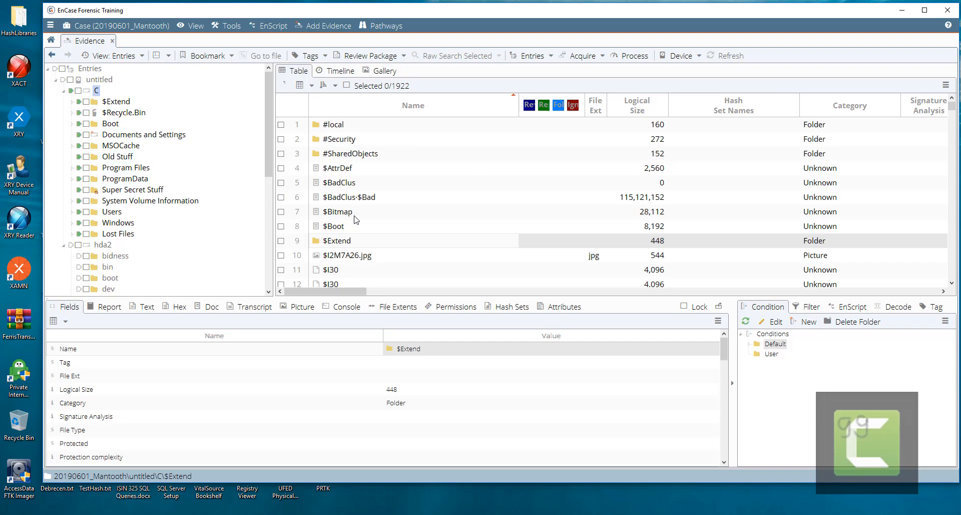
{"action": "scroll", "coordinate": [357, 218], "scroll_direction": "down", "scroll_amount": 15}
{"action": "scroll", "coordinate": [356, 218], "scroll_direction": "up", "scroll_amount": 15}
{"action": "scroll", "coordinate": [150, 207], "scroll_direction": "down", "scroll_amount": 2}
{"action": "scroll", "coordinate": [151, 208], "scroll_direction": "down", "scroll_amount": 2}
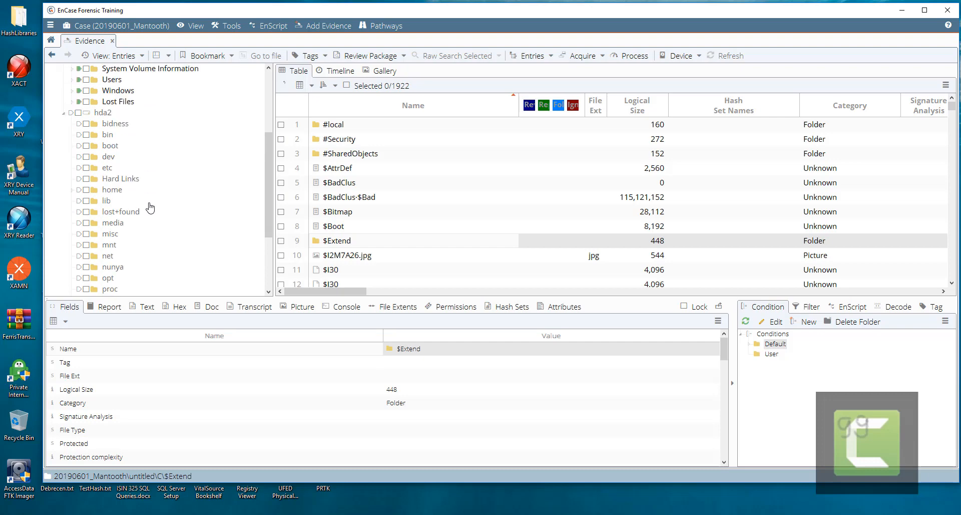
{"action": "left_click", "coordinate": [72, 113]}
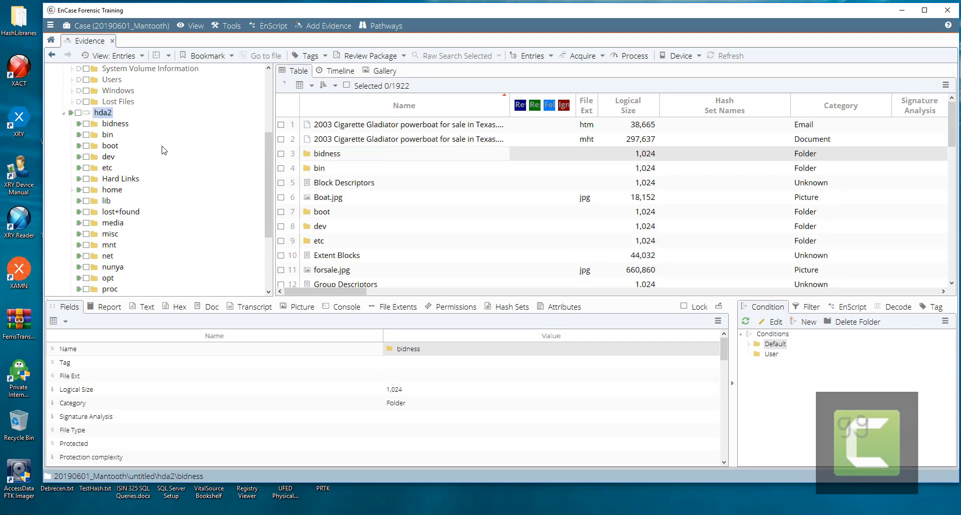
{"action": "scroll", "coordinate": [162, 149], "scroll_direction": "down", "scroll_amount": 3}
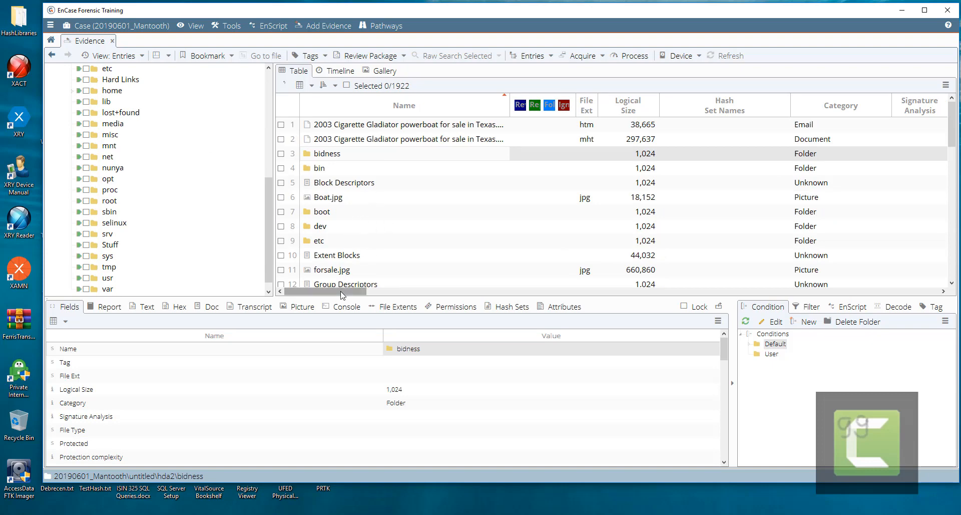
- Check bidness's Last Written, MD5 and SHA1 columns, then return to the Name column and tree top
{"action": "left_click_drag", "start_coordinate": [341, 294], "coordinate": [507, 275]}
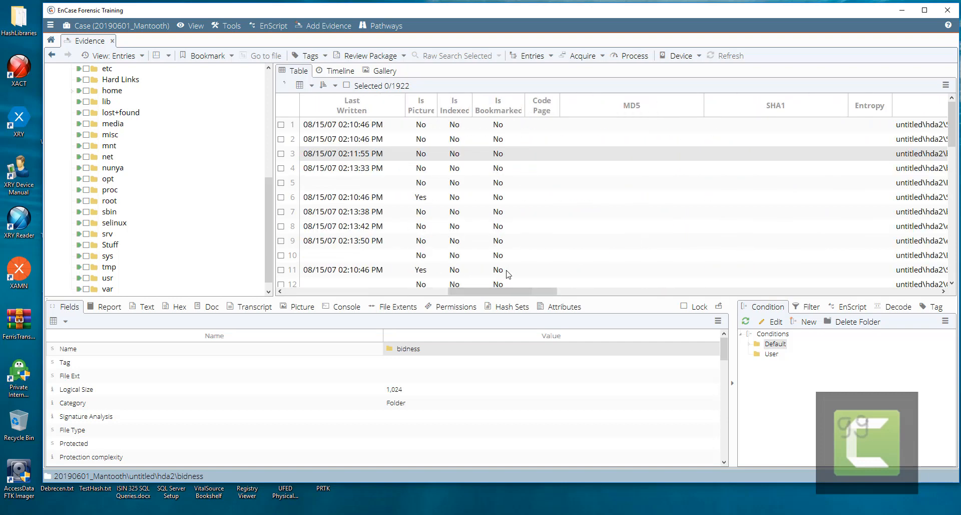
{"action": "left_click", "coordinate": [612, 106]}
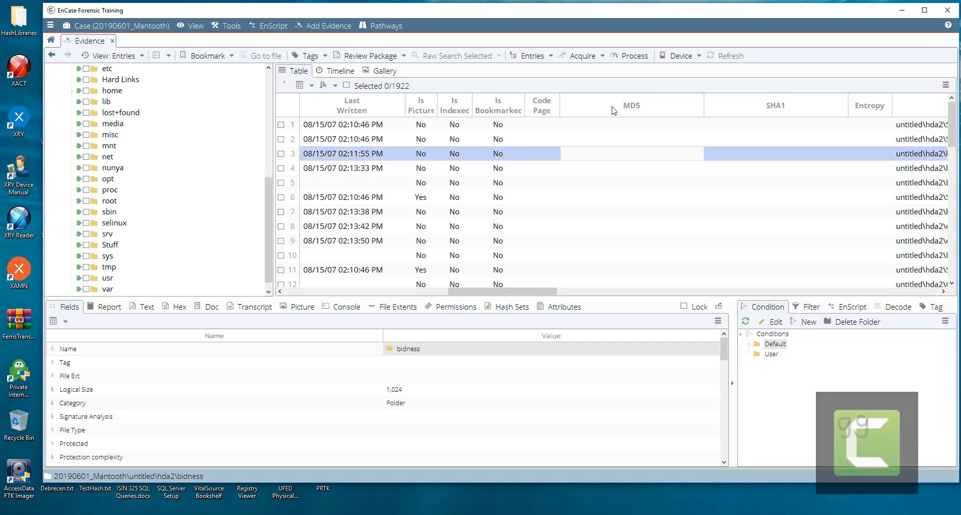
{"action": "left_click", "coordinate": [743, 106]}
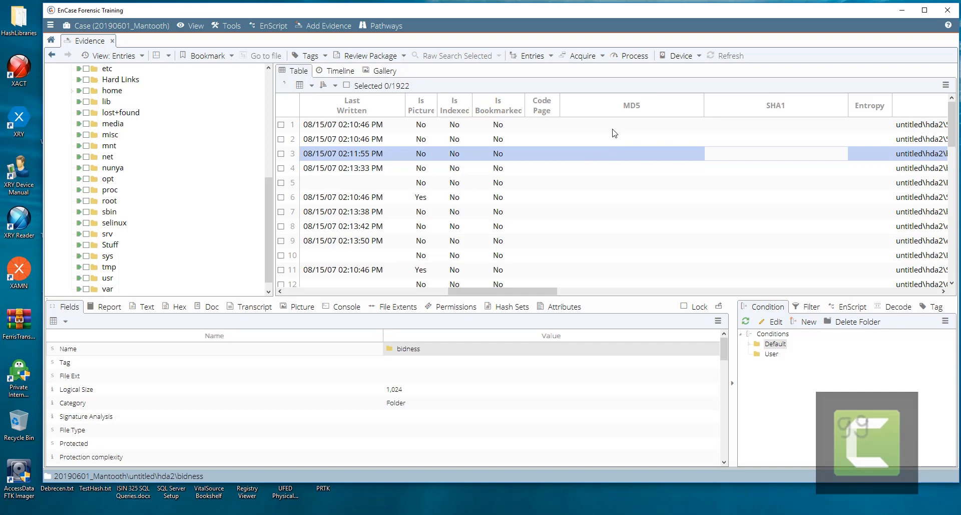
{"action": "left_click", "coordinate": [289, 293]}
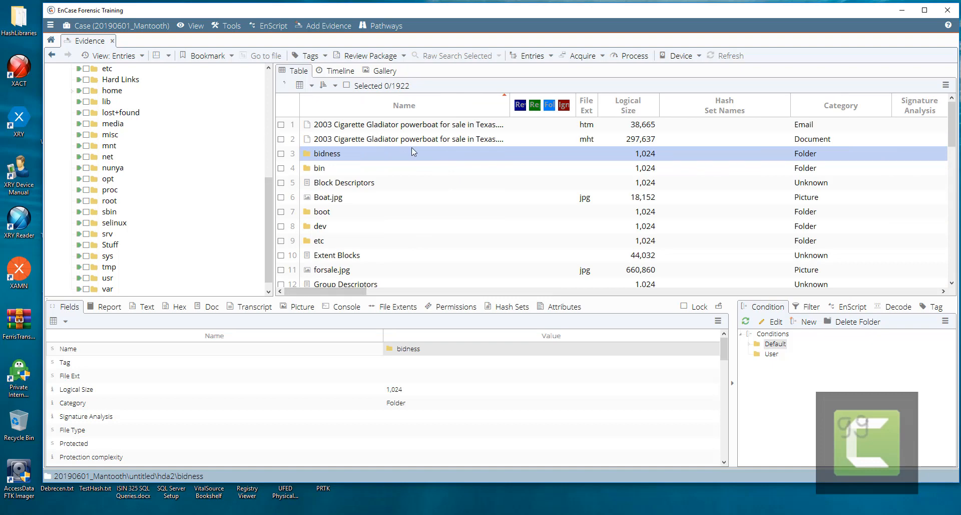
{"action": "left_click", "coordinate": [270, 79]}
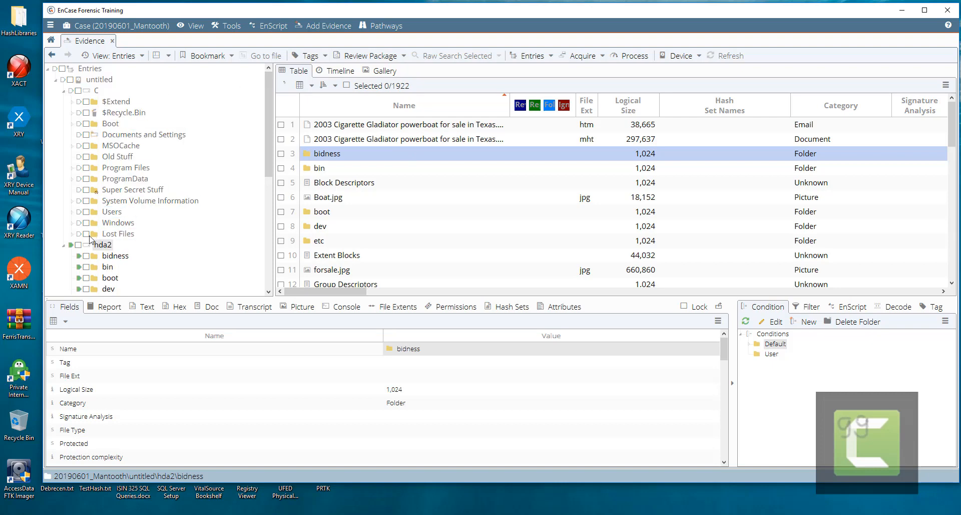
- Mark all 1922 entries, browse the Entries, Acquire and Device menus, then go back to Evidence
{"action": "left_click", "coordinate": [62, 69]}
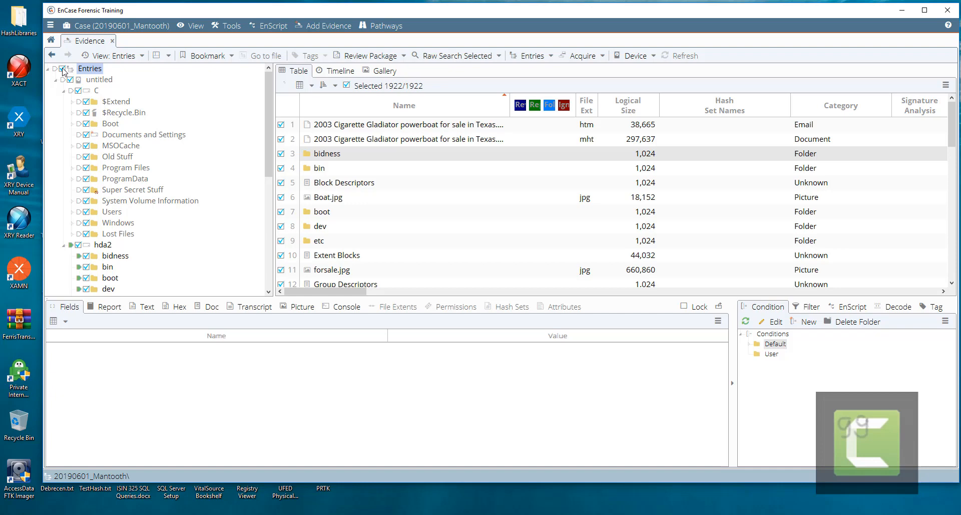
{"action": "left_click", "coordinate": [551, 57]}
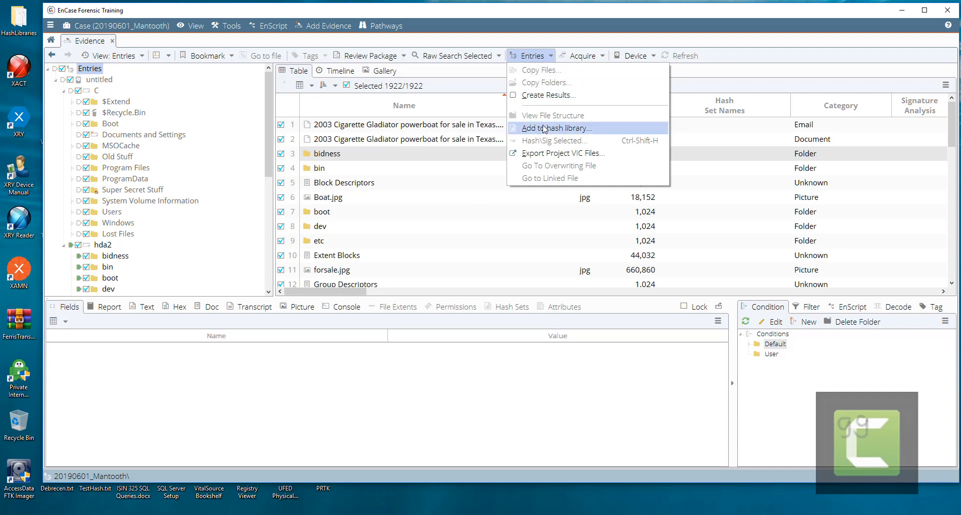
{"action": "left_click", "coordinate": [604, 56]}
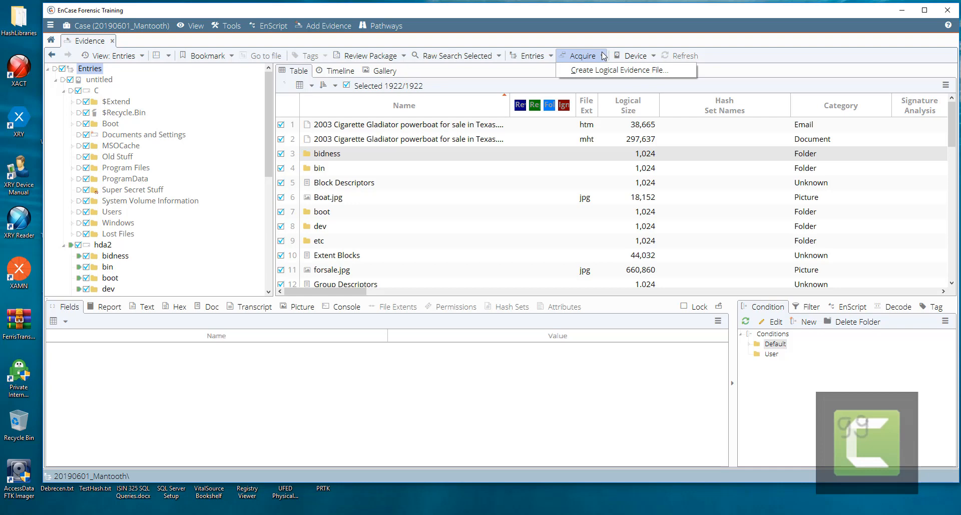
{"action": "left_click", "coordinate": [652, 57]}
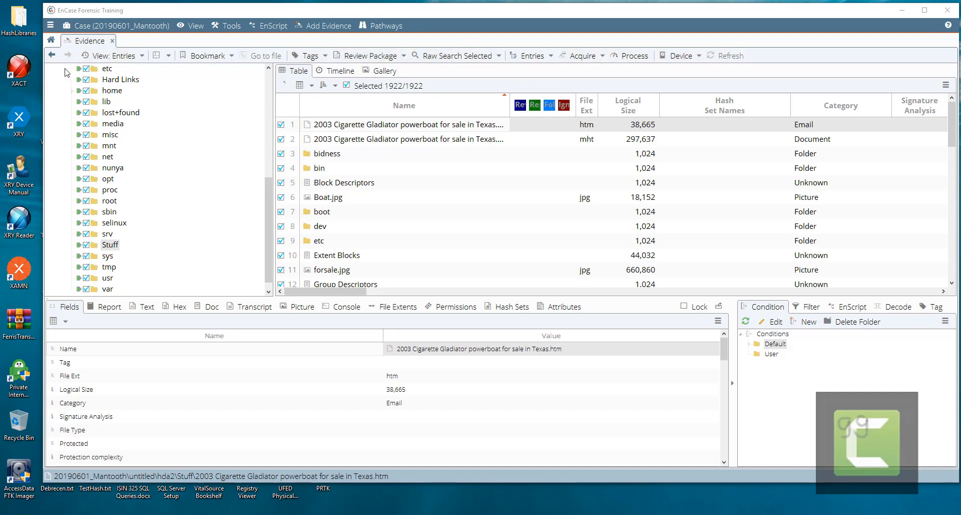
{"action": "left_click", "coordinate": [51, 59]}
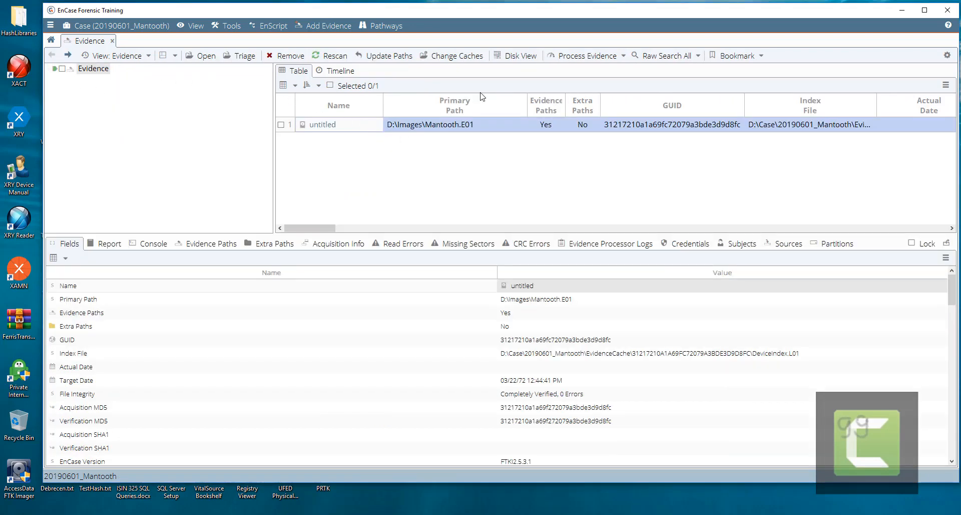
- Choose Process... from the Process Evidence menu for the untitled Mantooth.E01 evidence
{"action": "left_click", "coordinate": [624, 57]}
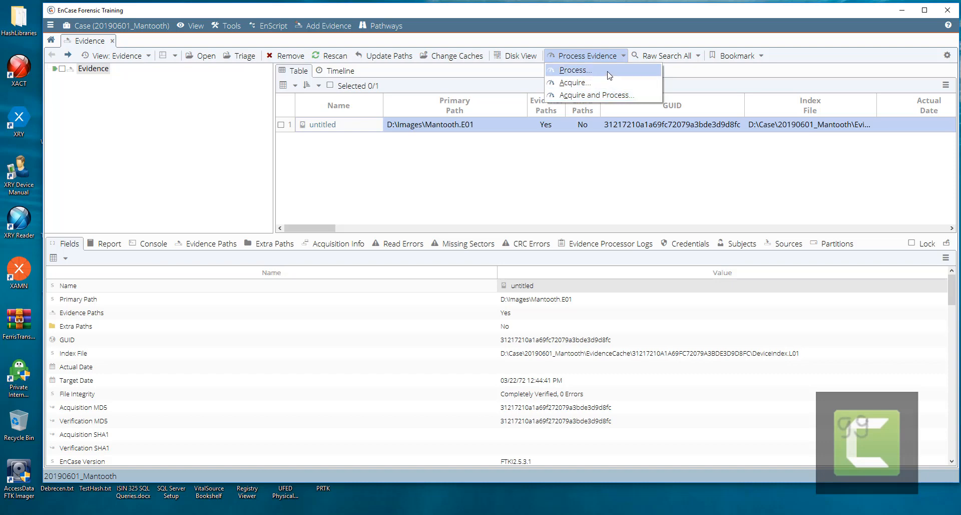
{"action": "left_click", "coordinate": [609, 75]}
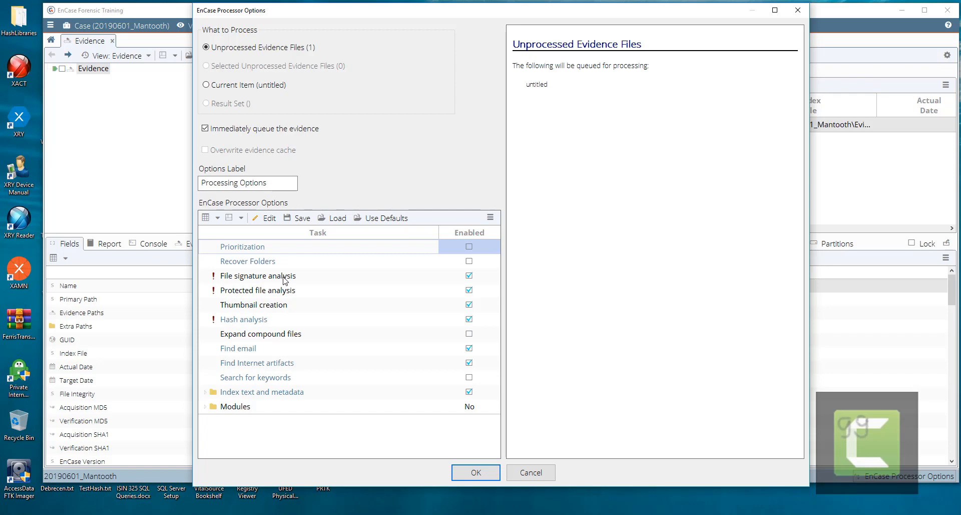
- Confirm Hash analysis computes MD5, SHA1 and Entropy and accept the dialog
{"action": "double_click", "coordinate": [252, 323]}
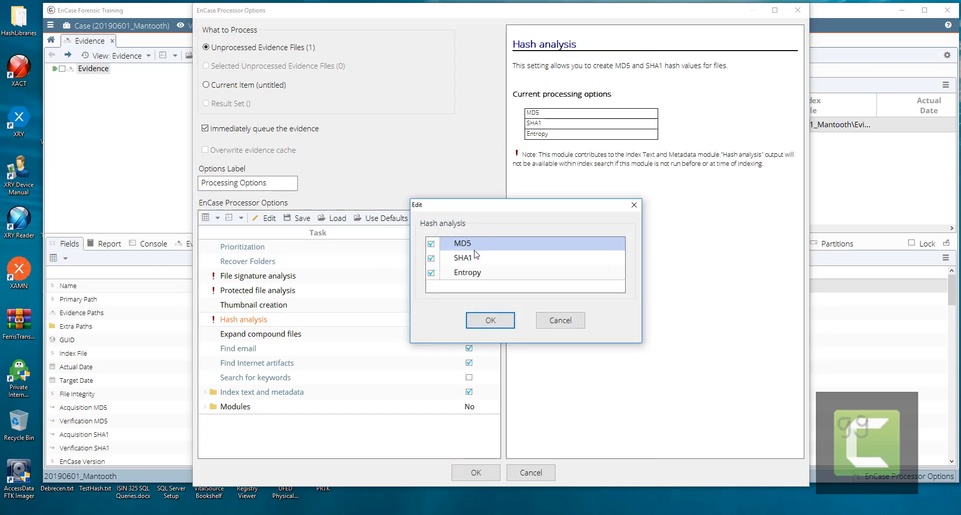
{"action": "left_click", "coordinate": [491, 322]}
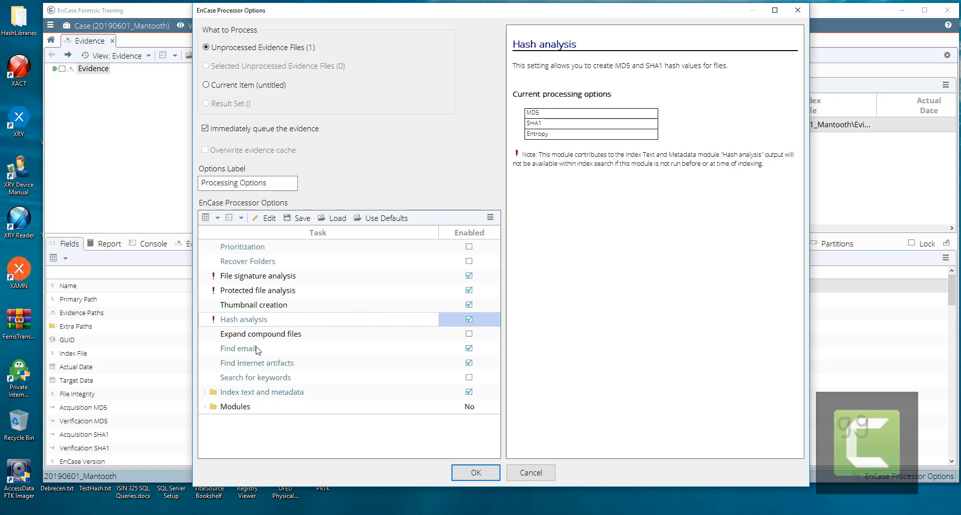
- Review the Index text and metadata and Personal Information settings unchanged, then expand Modules
{"action": "left_click", "coordinate": [205, 392]}
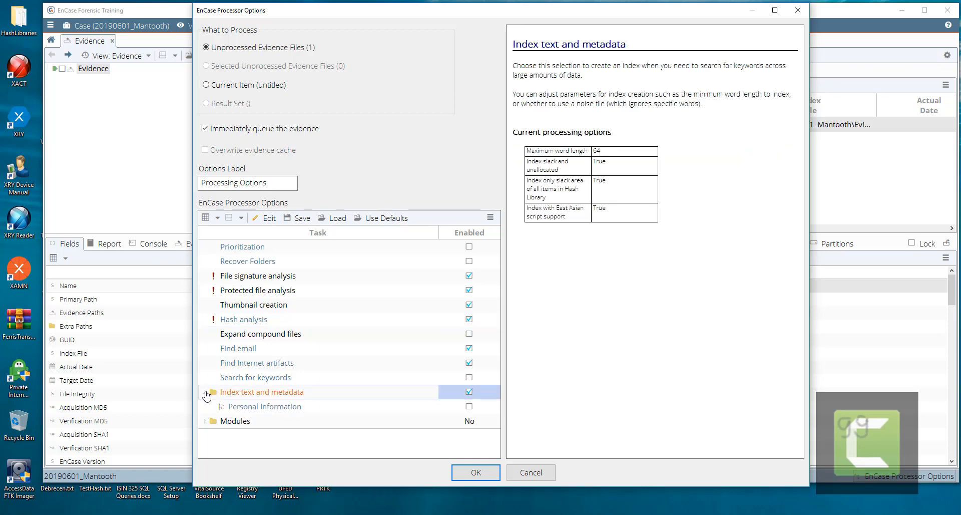
{"action": "double_click", "coordinate": [283, 394]}
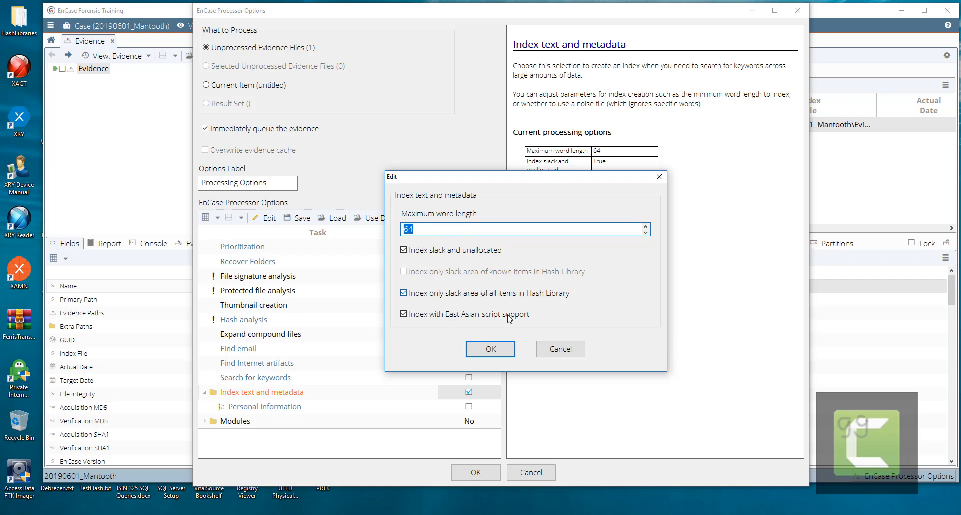
{"action": "left_click", "coordinate": [551, 350]}
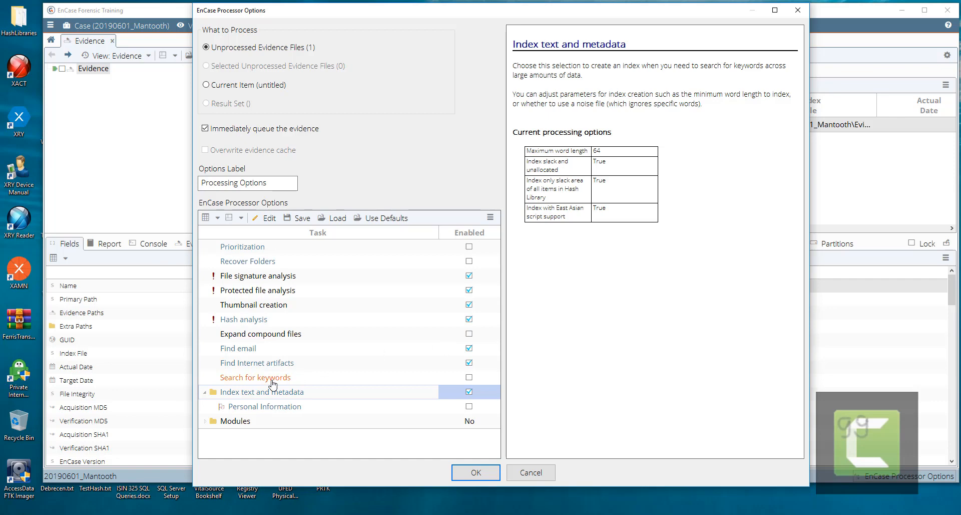
{"action": "left_click", "coordinate": [270, 410]}
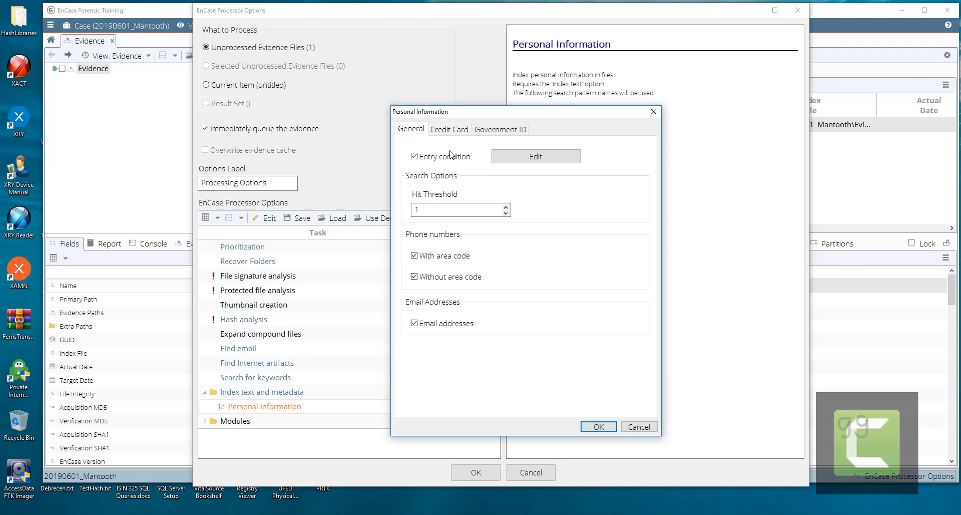
{"action": "left_click", "coordinate": [654, 111]}
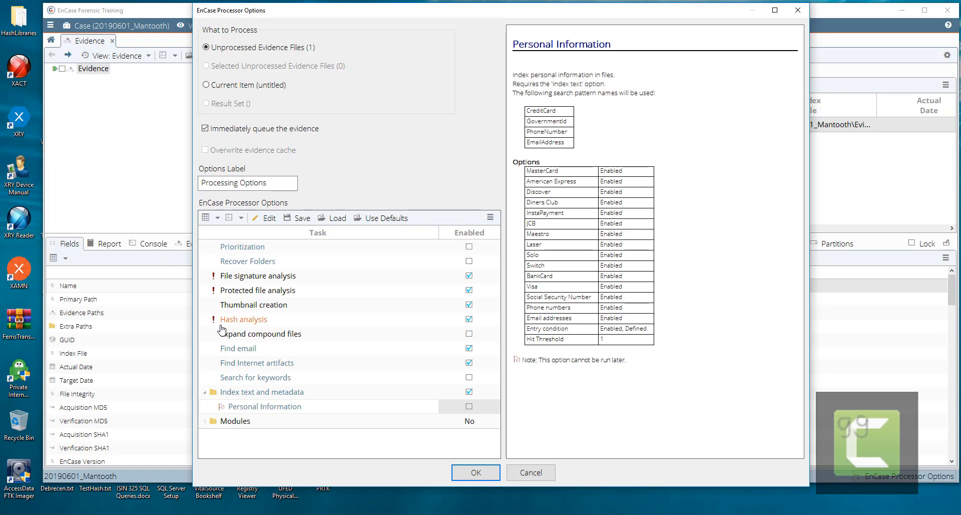
{"action": "left_click", "coordinate": [205, 423]}
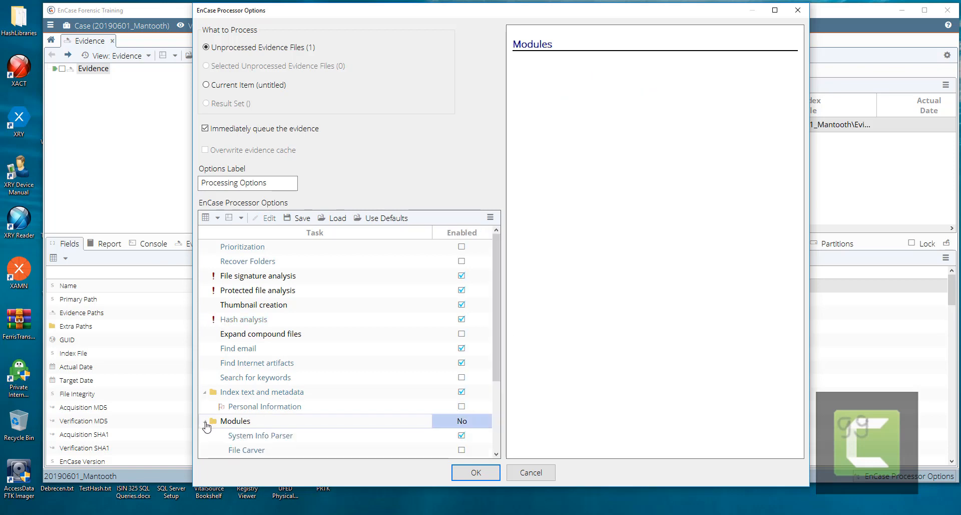
- Accept System Info Parser with all Standard artifact types and Advanced registry commands selected
{"action": "scroll", "coordinate": [325, 351], "scroll_direction": "down", "scroll_amount": 4}
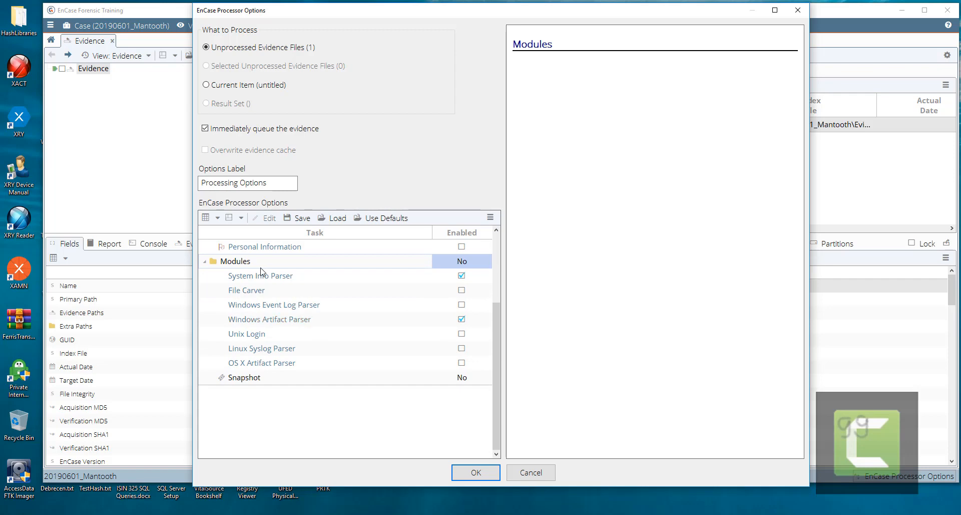
{"action": "double_click", "coordinate": [275, 279]}
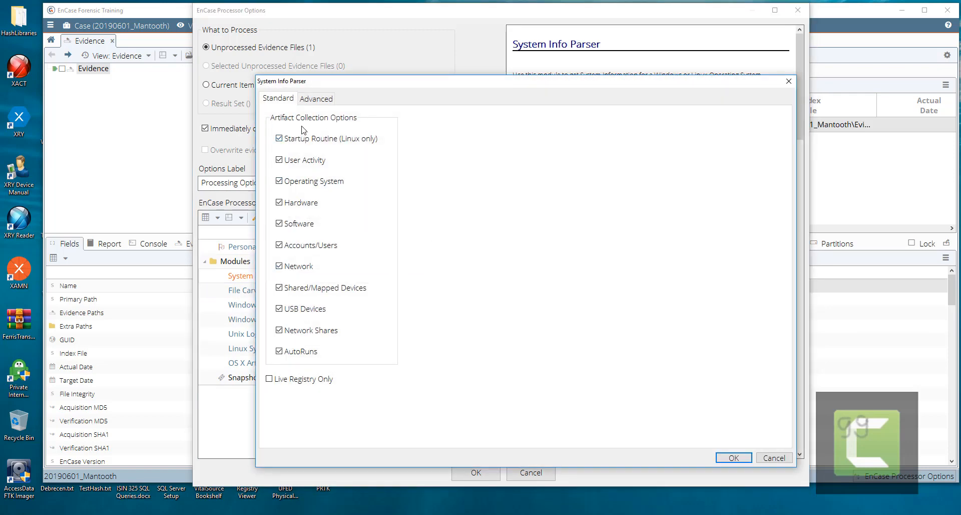
{"action": "left_click", "coordinate": [314, 102]}
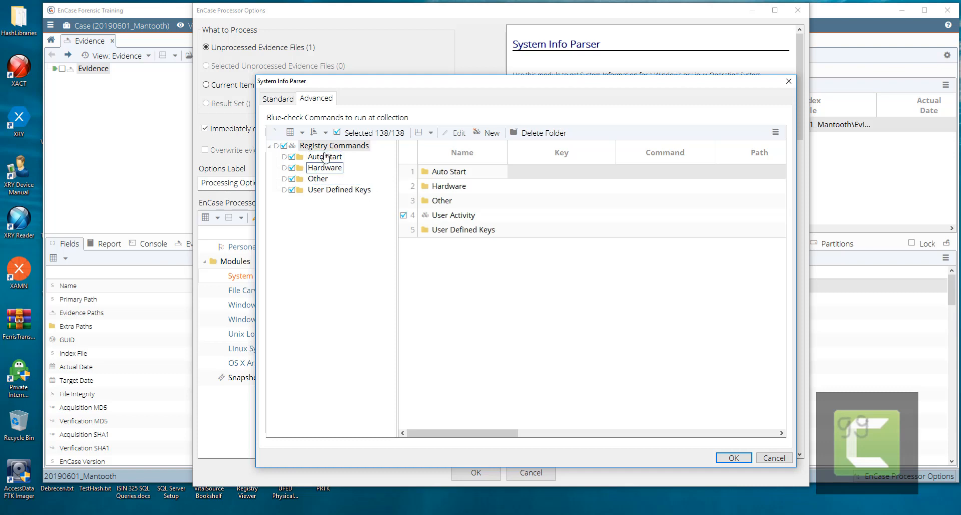
{"action": "left_click", "coordinate": [277, 99]}
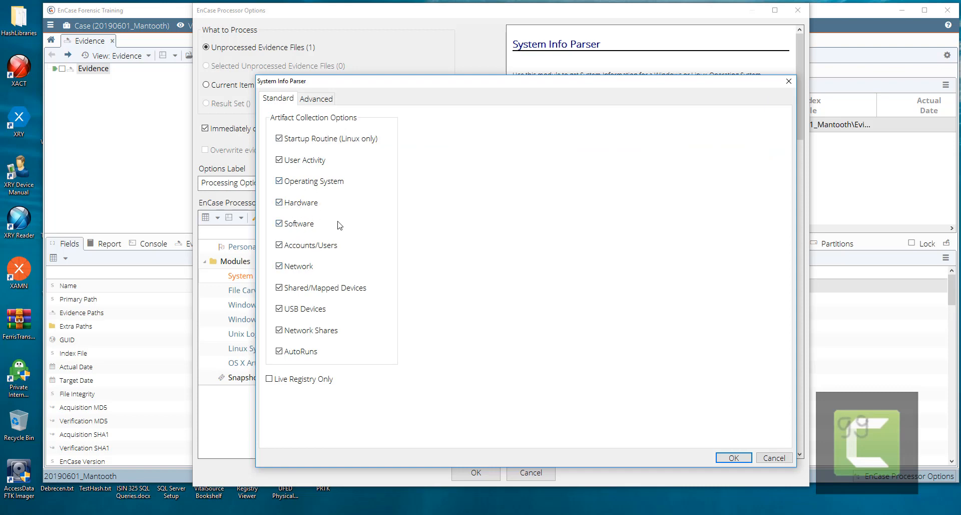
{"action": "left_click", "coordinate": [719, 456]}
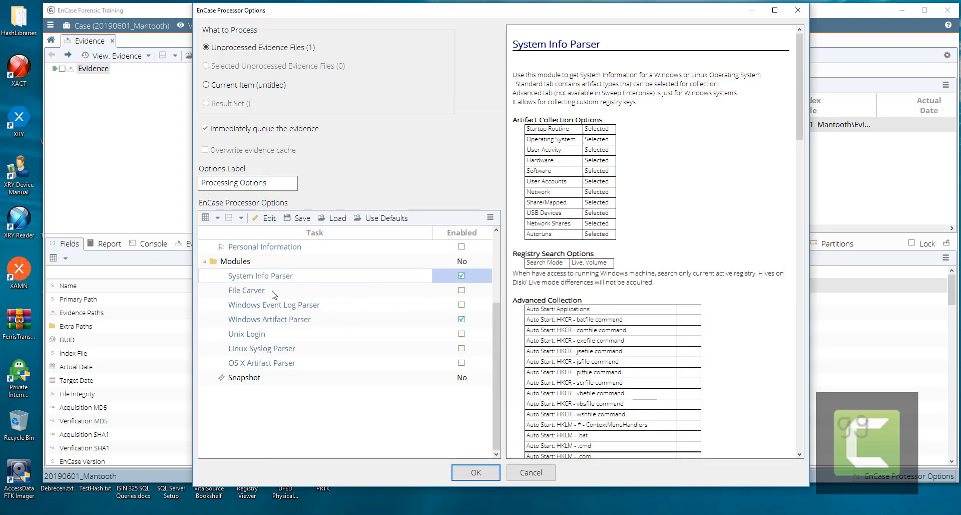
- Browse the File Carver's PICTURE file types, then cancel, leaving the module disabled
{"action": "double_click", "coordinate": [245, 292]}
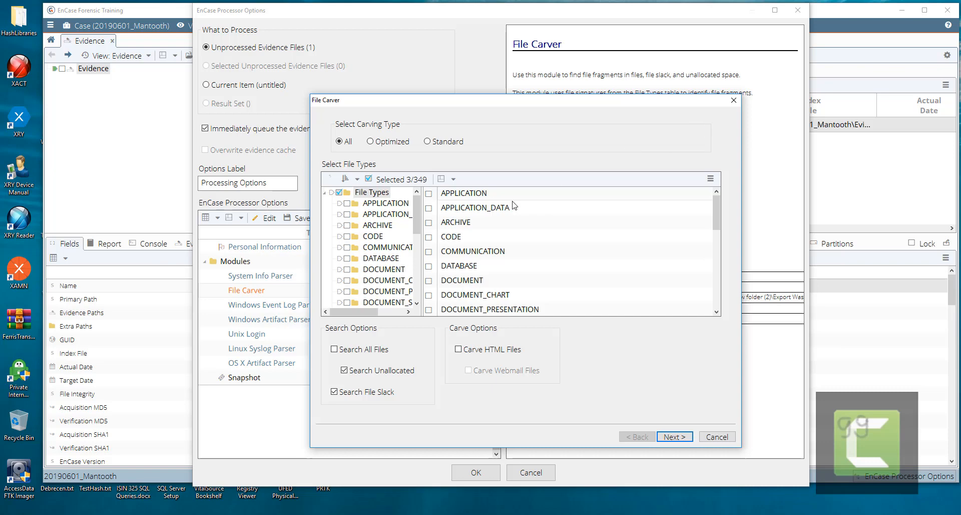
{"action": "left_click", "coordinate": [418, 265]}
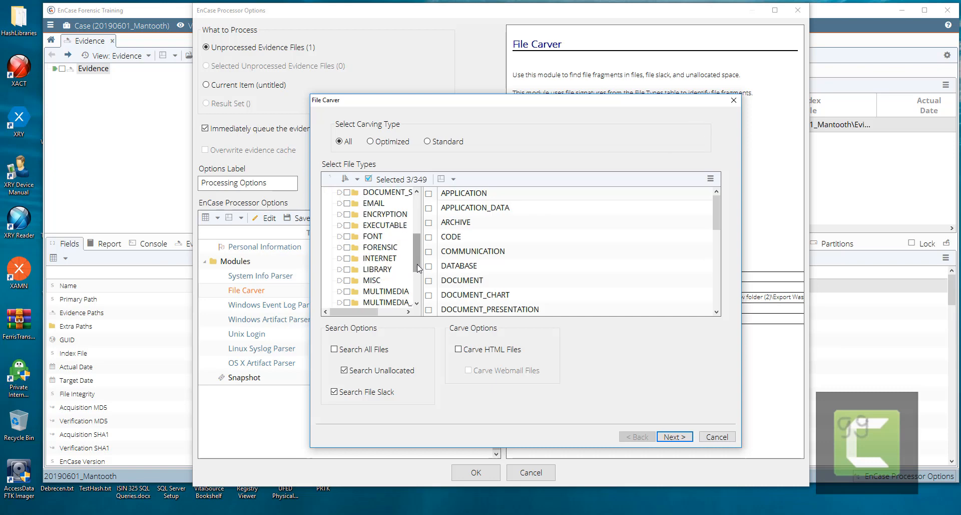
{"action": "left_click", "coordinate": [417, 274]}
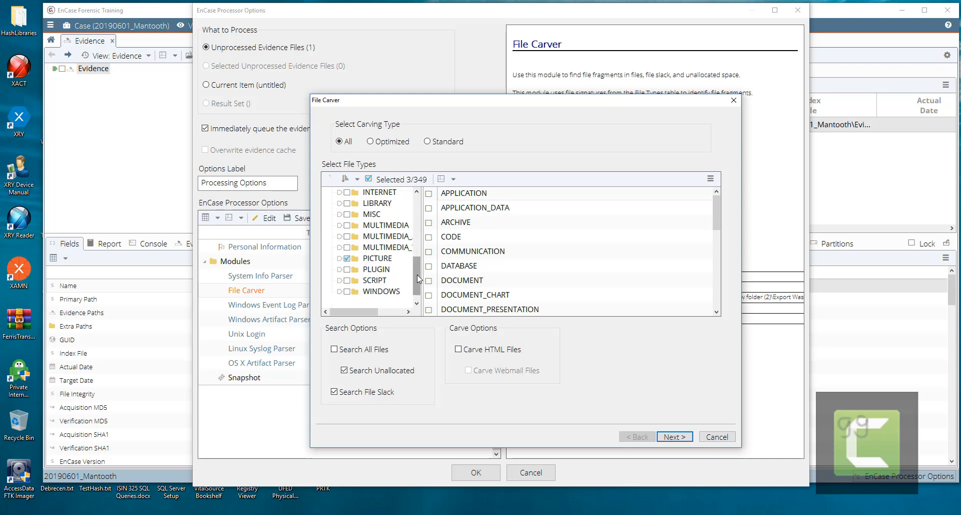
{"action": "left_click", "coordinate": [377, 257]}
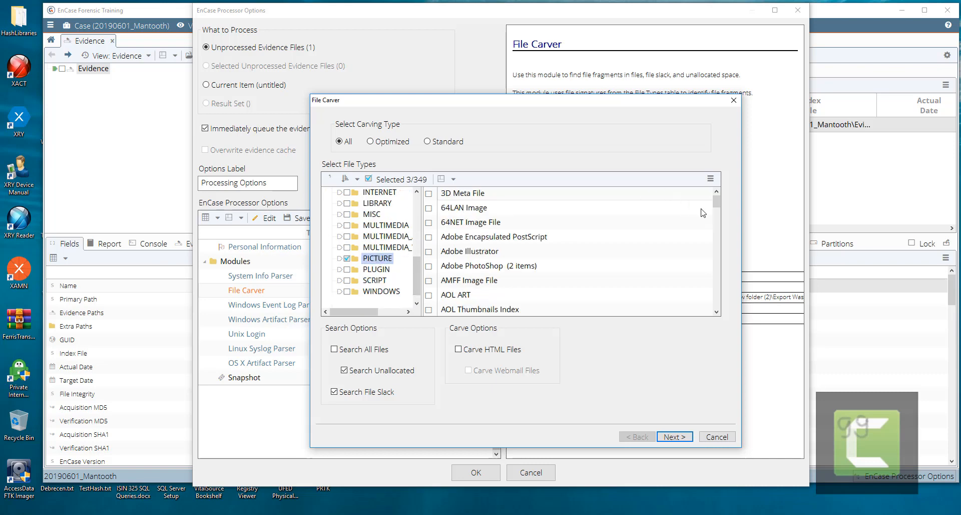
{"action": "left_click_drag", "start_coordinate": [715, 203], "coordinate": [716, 248]}
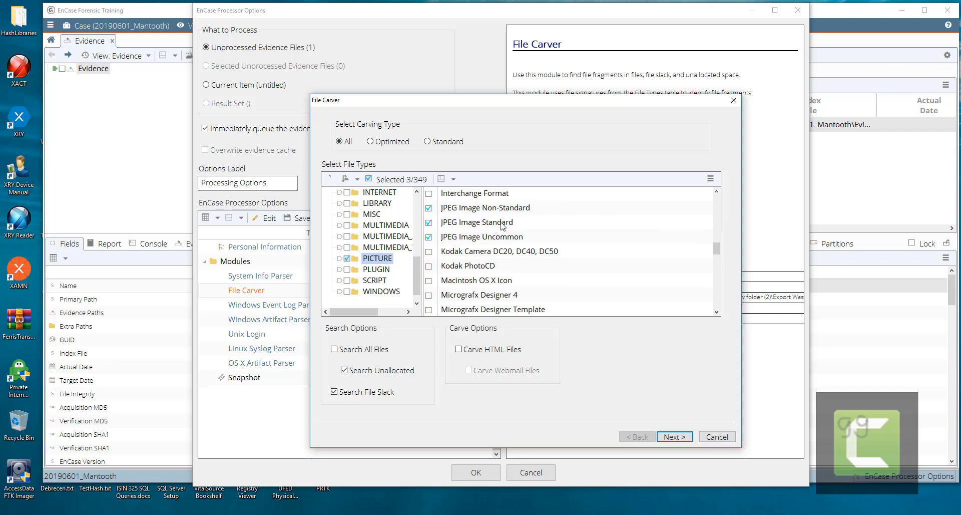
{"action": "left_click", "coordinate": [727, 439]}
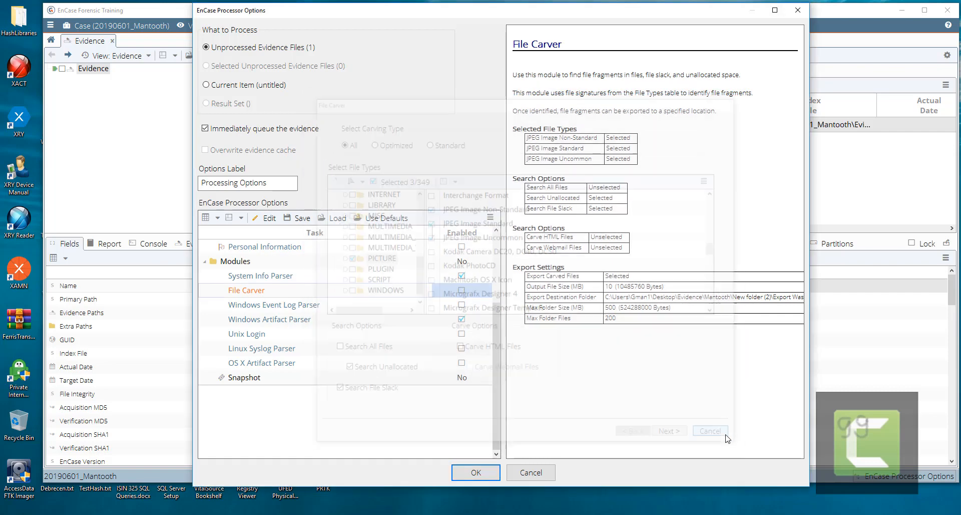
- Accept Windows Artifact Parser with all parse options, edit the Options Label, and start processing
{"action": "left_click", "coordinate": [284, 326]}
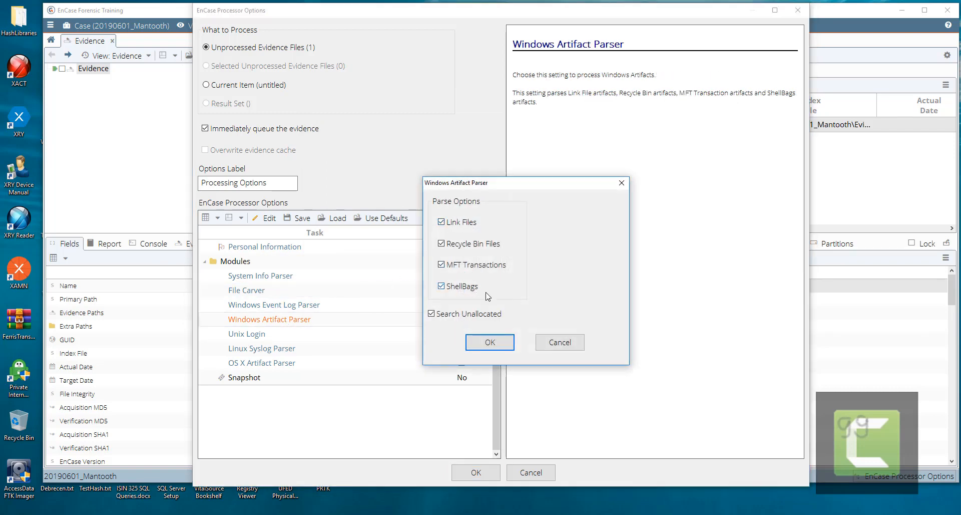
{"action": "left_click", "coordinate": [490, 342]}
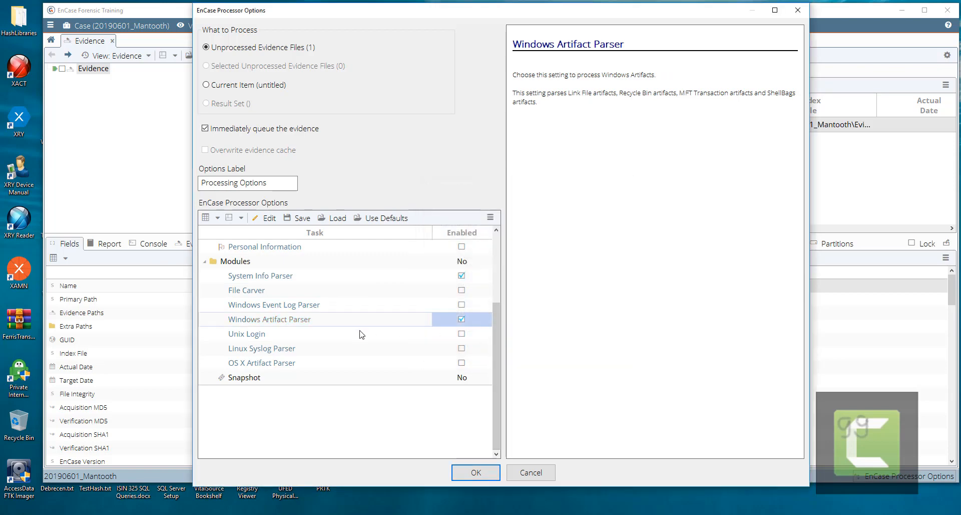
{"action": "left_click", "coordinate": [270, 183]}
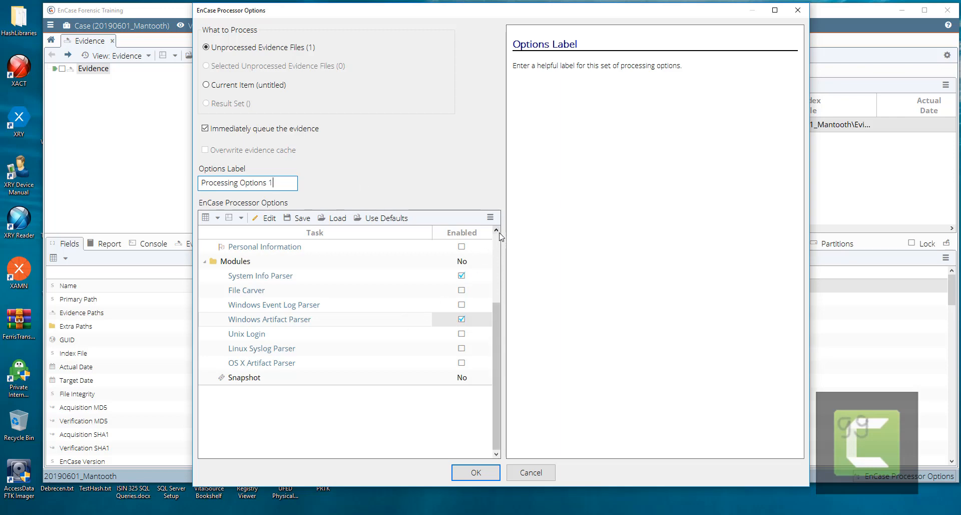
{"action": "left_click", "coordinate": [496, 246]}
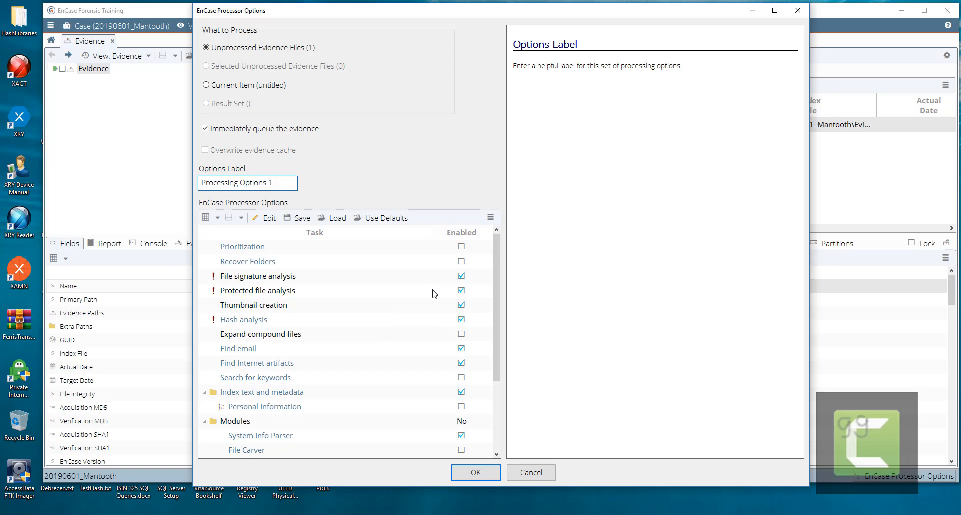
{"action": "left_click_drag", "start_coordinate": [495, 272], "coordinate": [494, 316]}
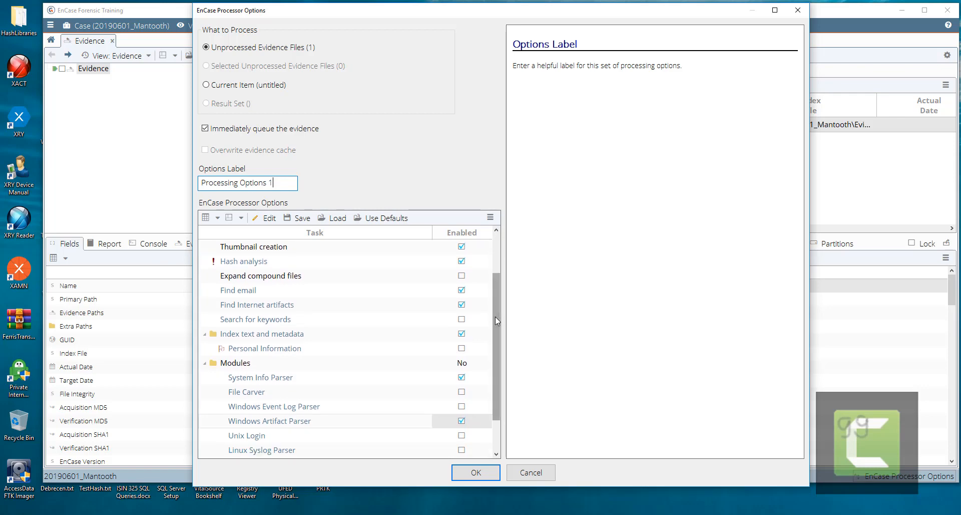
{"action": "left_click", "coordinate": [468, 476]}
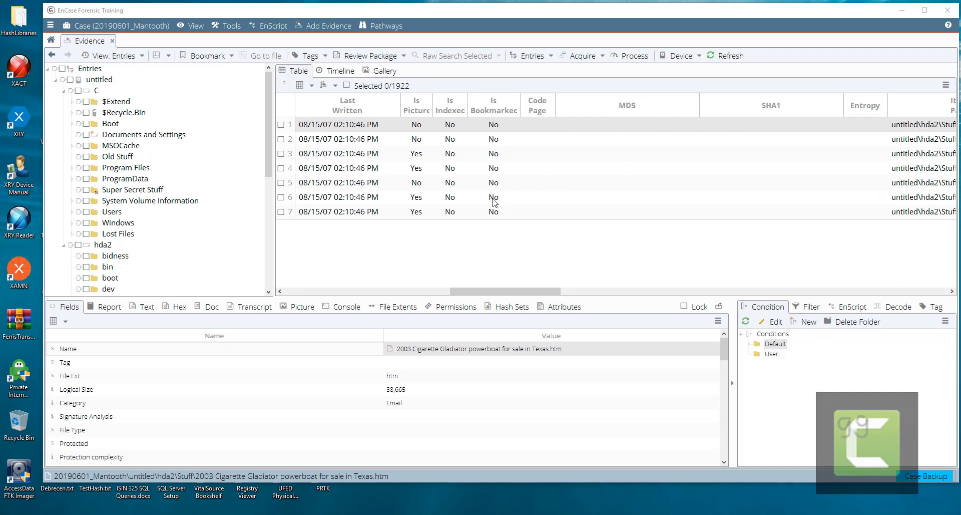
- Hash the whole untitled device (sectors 0–250878) with MD5 and SHA1, then uncheck all entries
{"action": "left_click", "coordinate": [292, 292]}
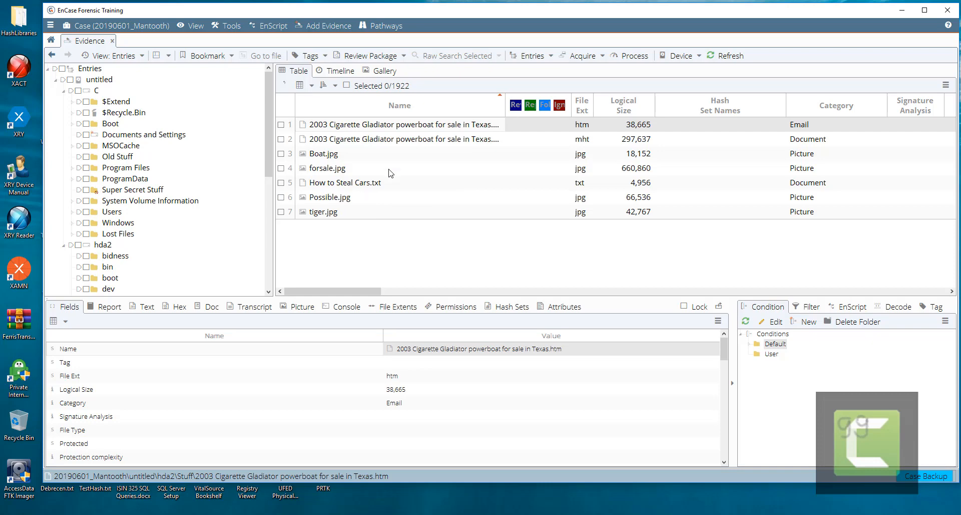
{"action": "left_click", "coordinate": [62, 69]}
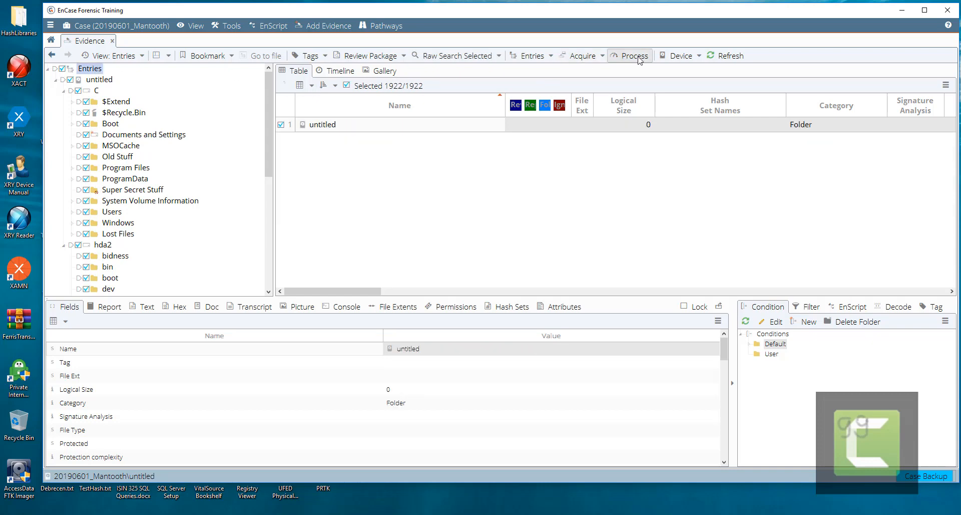
{"action": "left_click", "coordinate": [697, 57]}
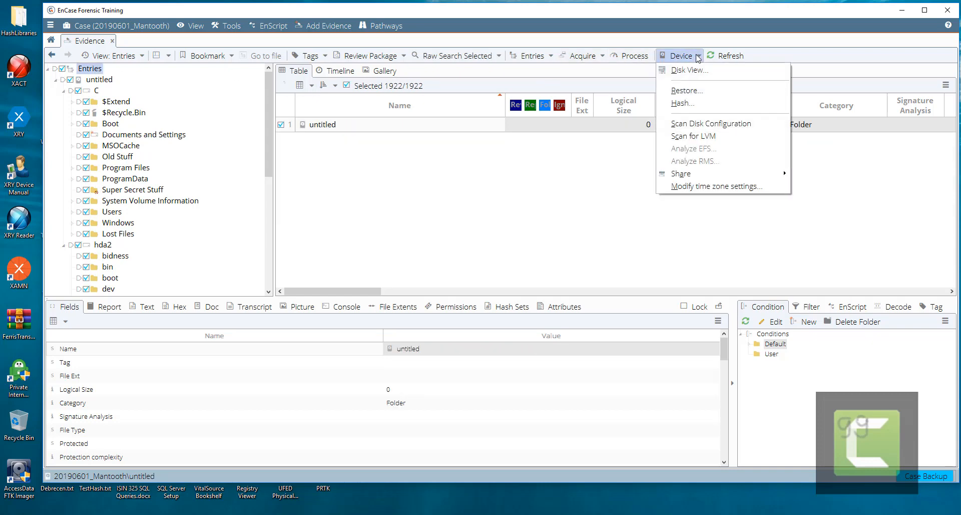
{"action": "left_click", "coordinate": [684, 103]}
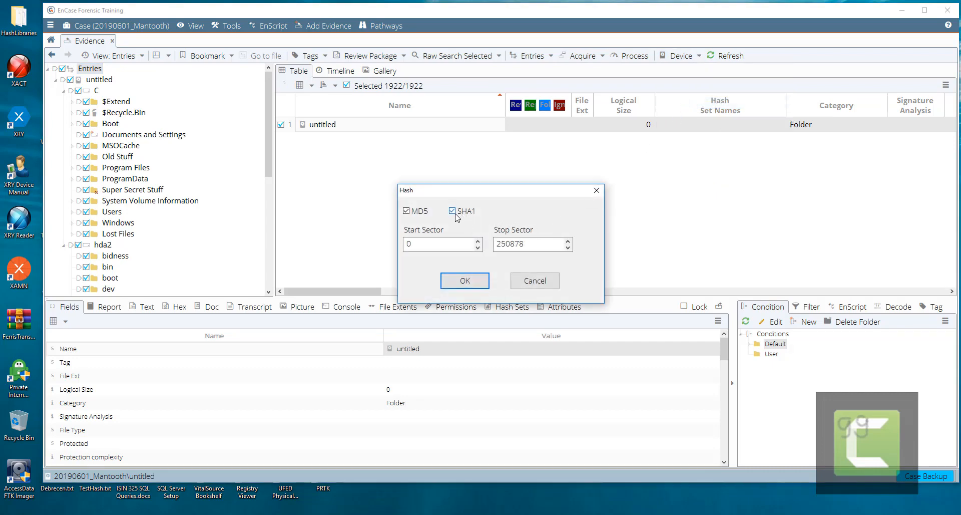
{"action": "left_click", "coordinate": [465, 280]}
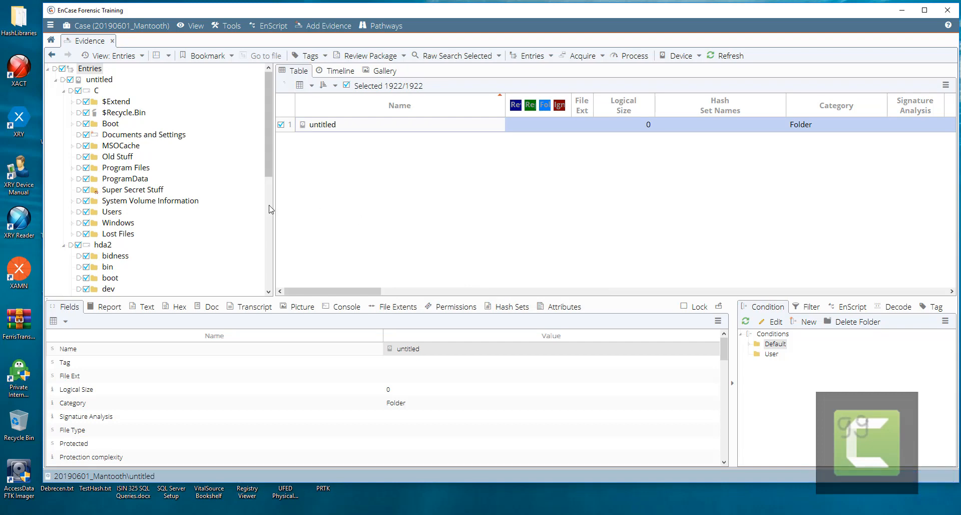
{"action": "left_click", "coordinate": [62, 69]}
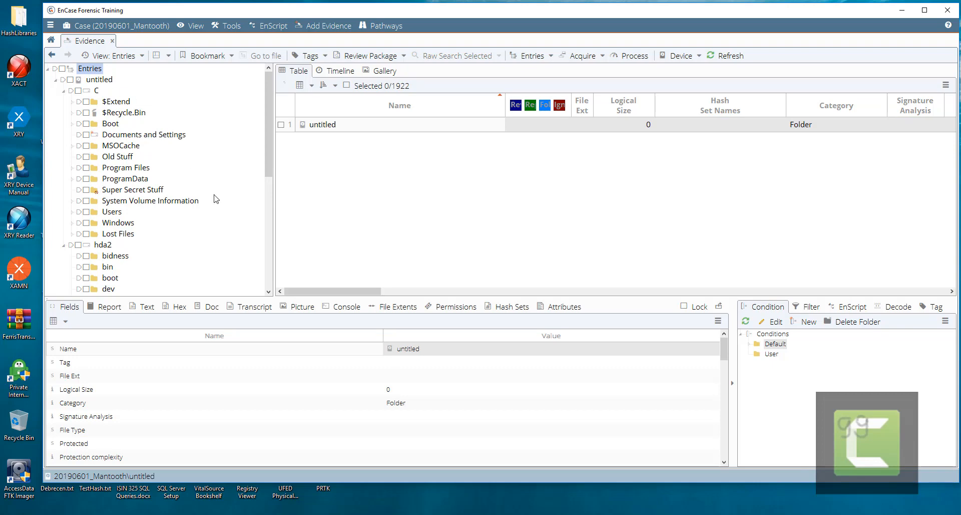
- Select the Stuff folder, scroll to its MD5, SHA1 and entropy columns, and refresh the table
{"action": "left_click", "coordinate": [267, 220]}
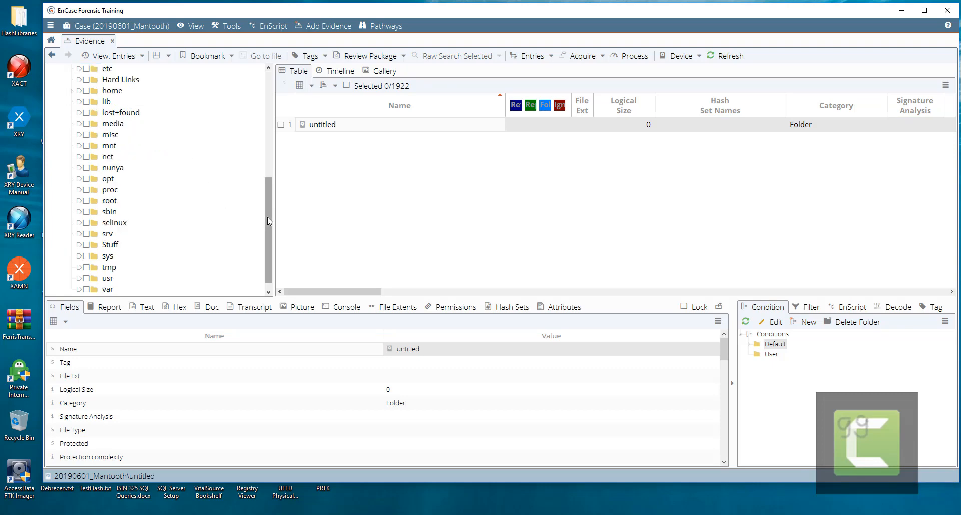
{"action": "left_click", "coordinate": [82, 245]}
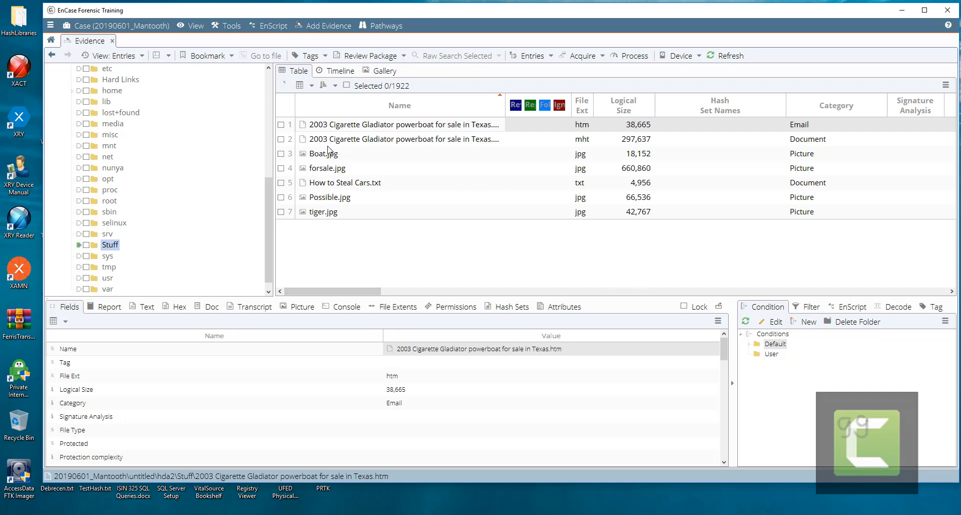
{"action": "left_click", "coordinate": [829, 291]}
{"action": "left_click", "coordinate": [828, 292]}
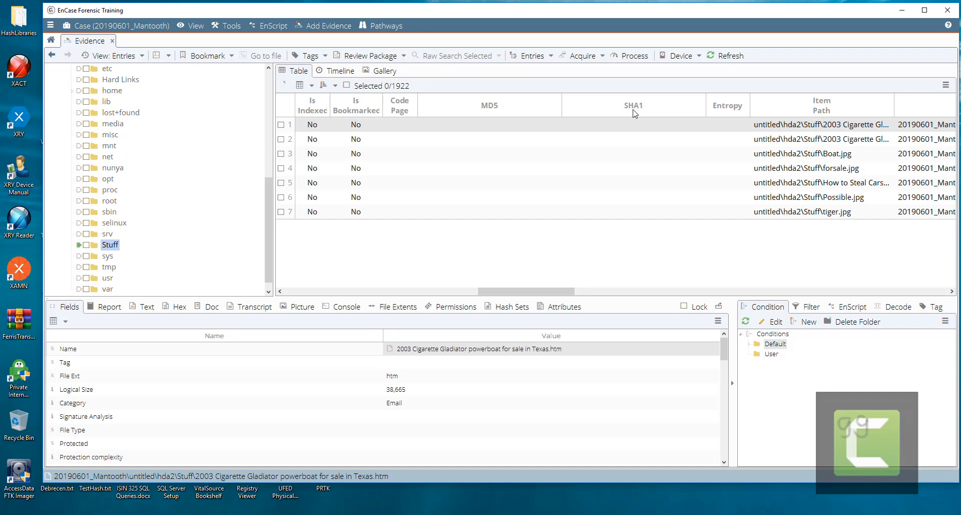
{"action": "left_click", "coordinate": [727, 55]}
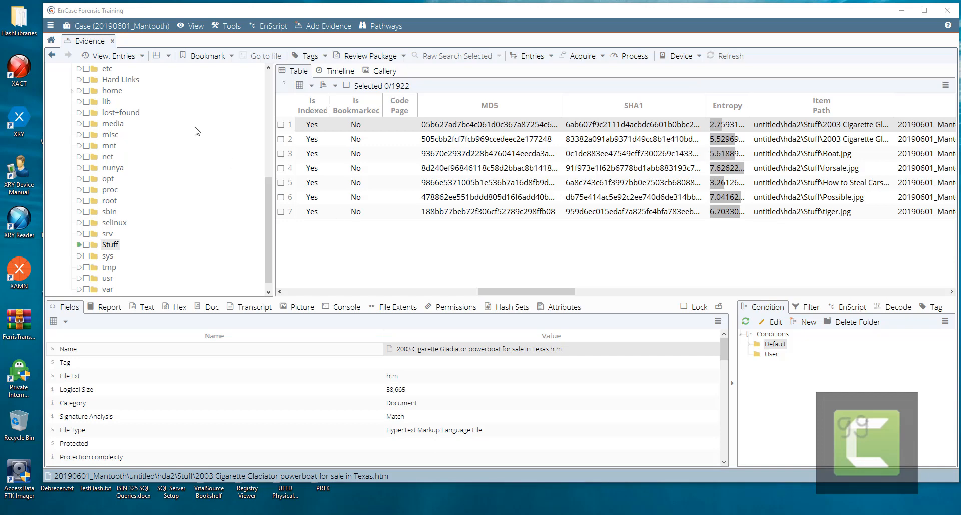
{"action": "left_click", "coordinate": [52, 45]}
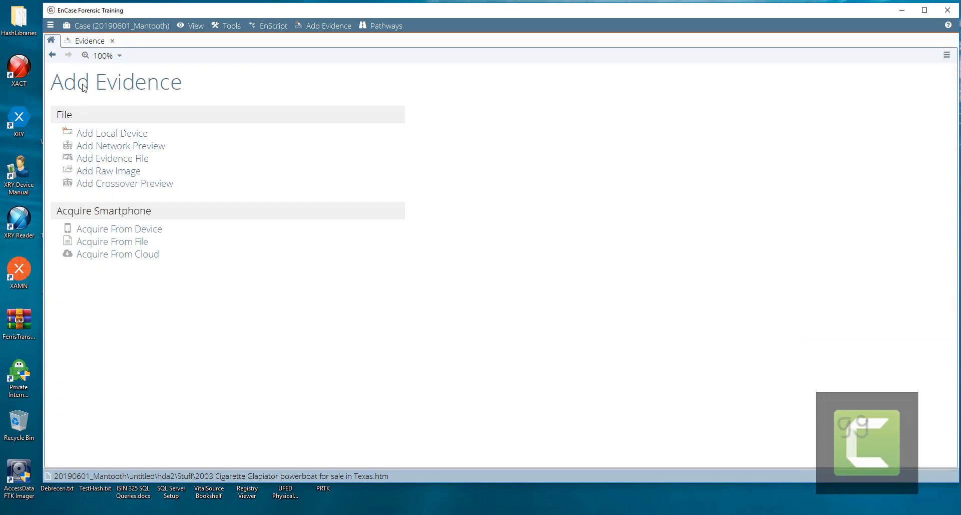
- Return to the case overview and open the Case Analyzer's Case report
{"action": "left_click", "coordinate": [52, 57]}
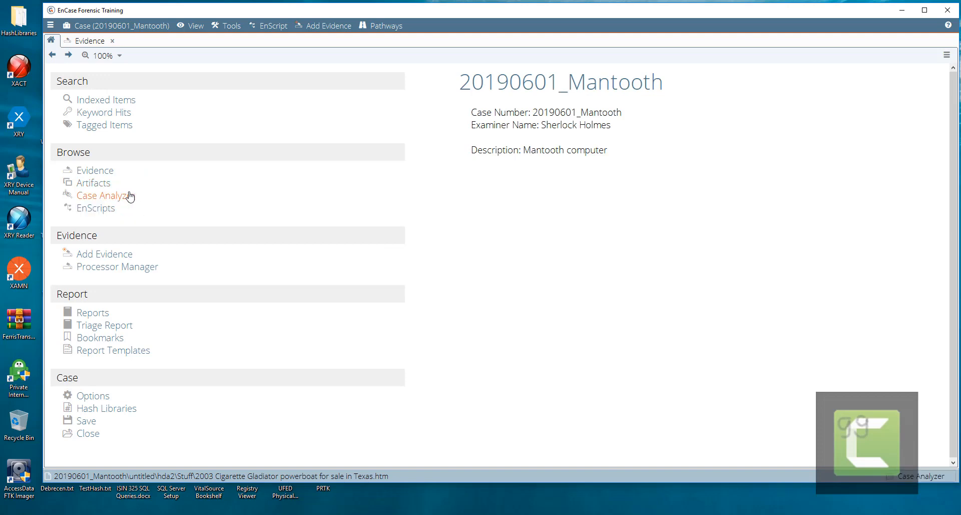
{"action": "left_click", "coordinate": [104, 200]}
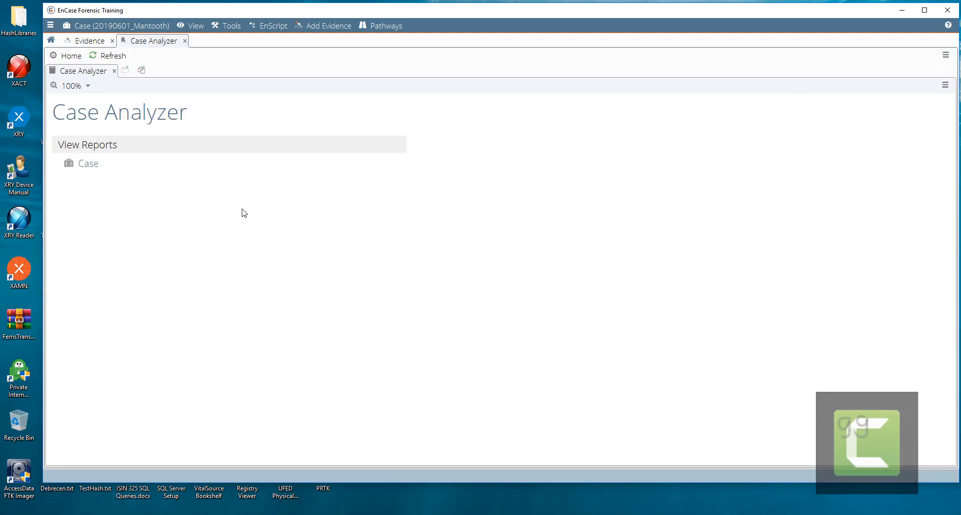
{"action": "left_click", "coordinate": [89, 164]}
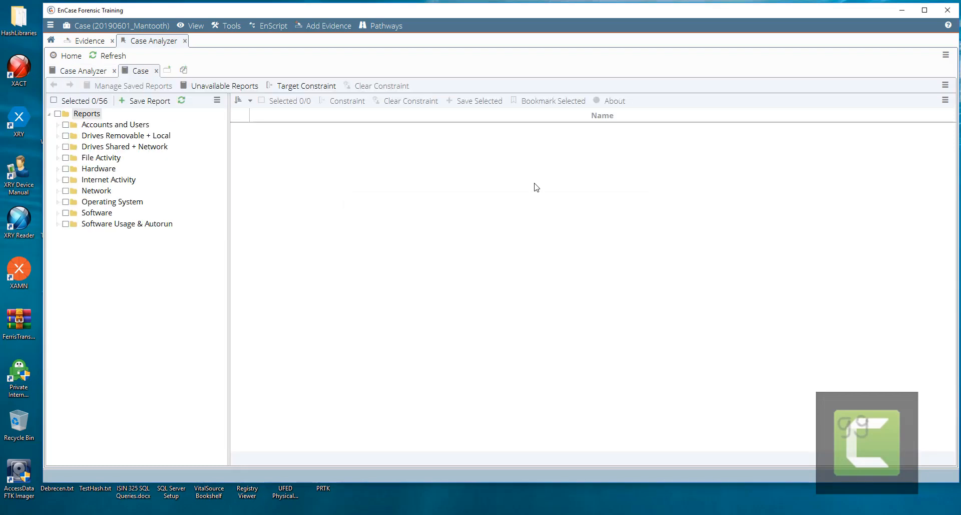
- Browse the Users - Comprehensive and Hardware Devices reports, then open History - URLs
{"action": "left_click", "coordinate": [57, 125]}
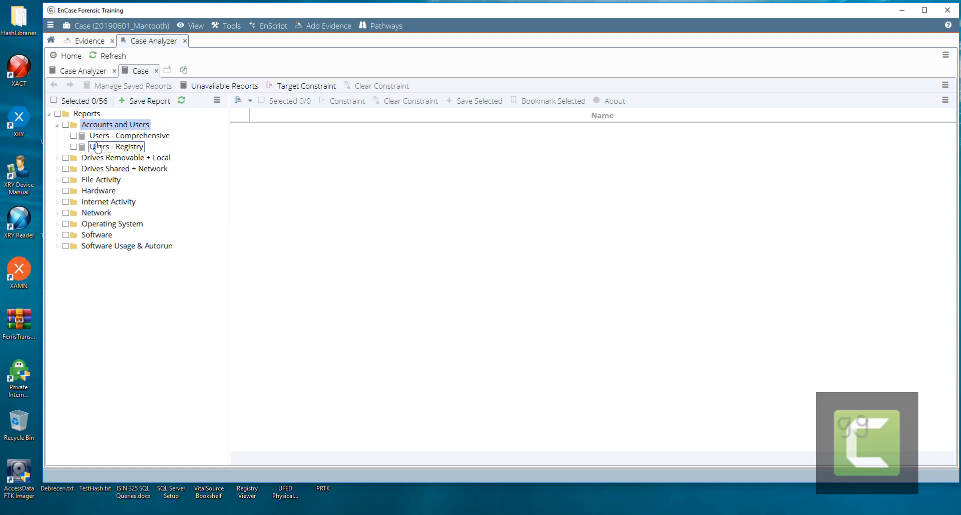
{"action": "left_click", "coordinate": [74, 137]}
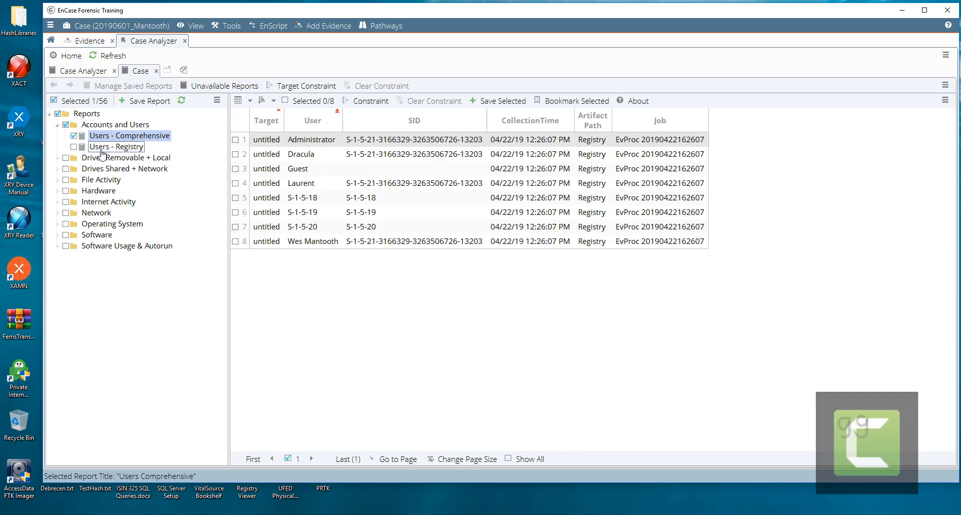
{"action": "left_click", "coordinate": [57, 191]}
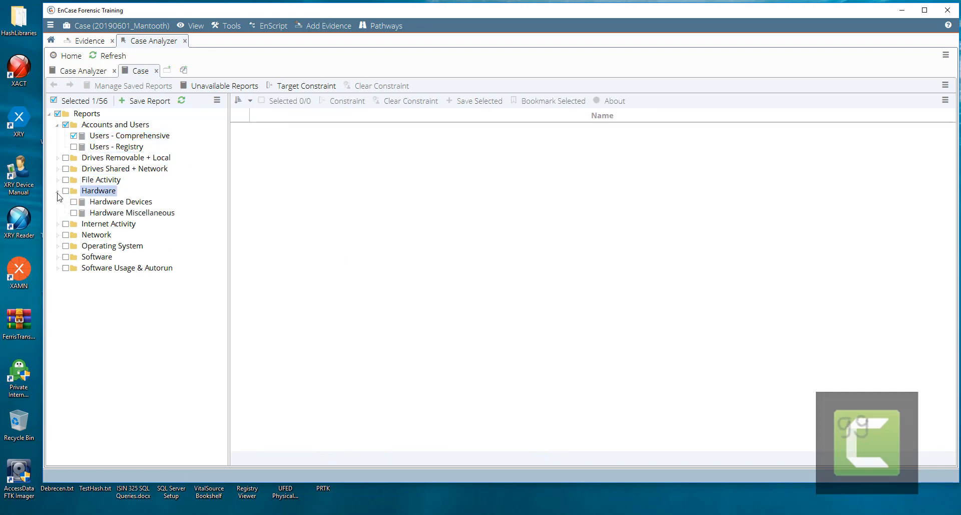
{"action": "left_click", "coordinate": [105, 202]}
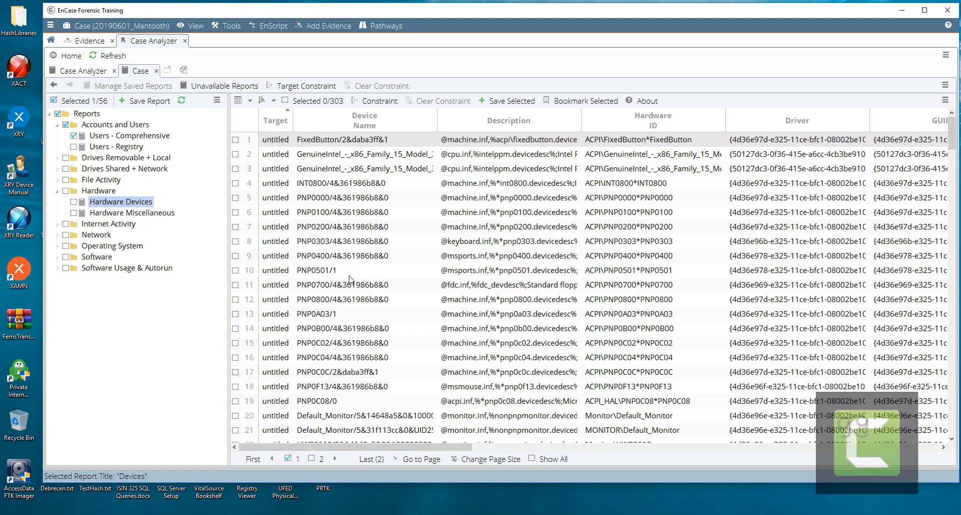
{"action": "left_click", "coordinate": [58, 224]}
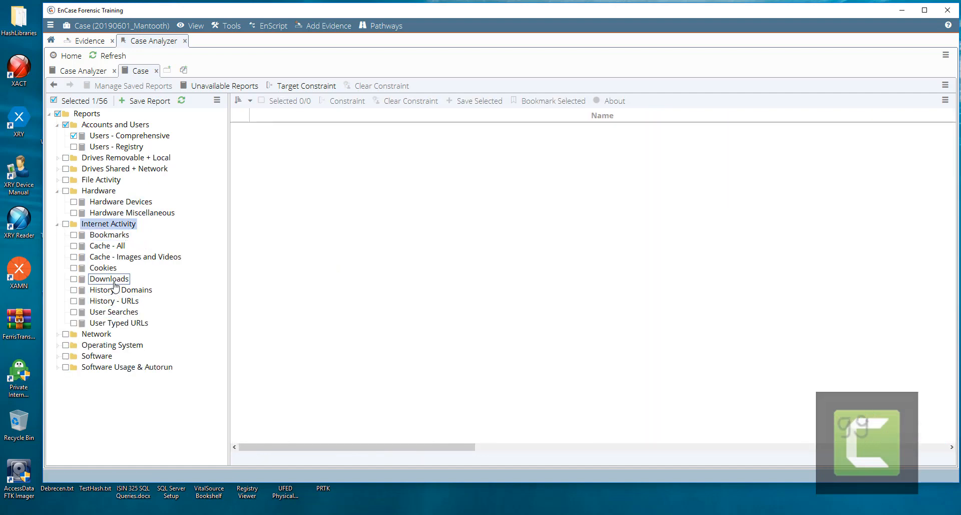
{"action": "left_click", "coordinate": [115, 301]}
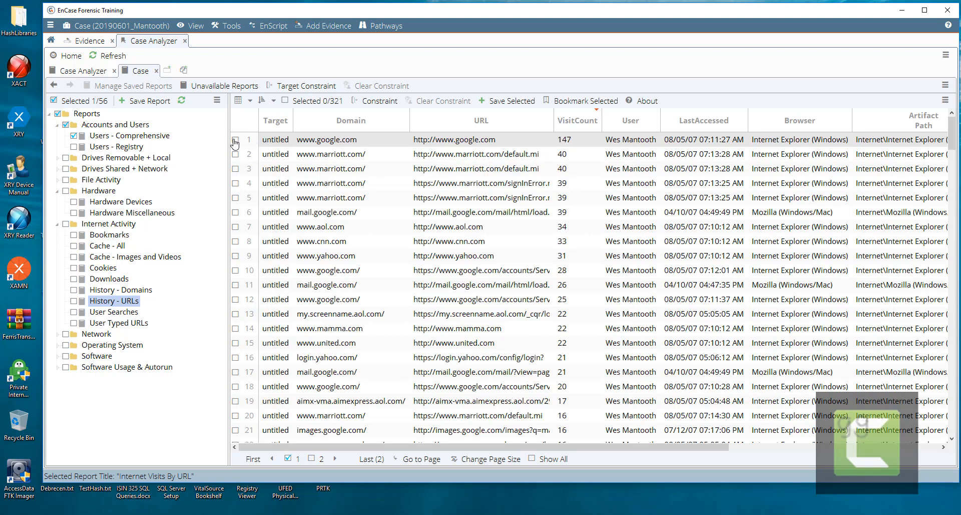
{"action": "left_click", "coordinate": [234, 142]}
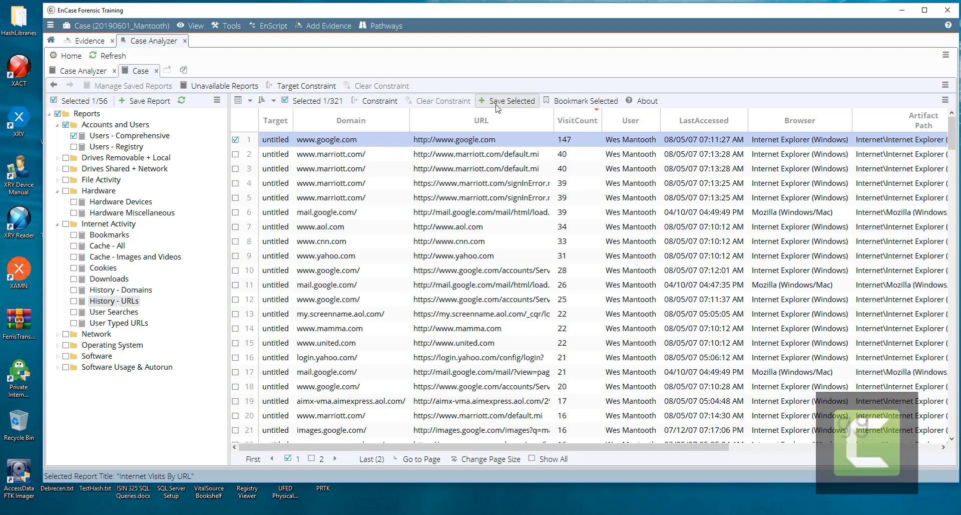
- Bookmark the checked Google entry into a new History - URLs folder under Internet Artifacts
{"action": "left_click", "coordinate": [581, 103]}
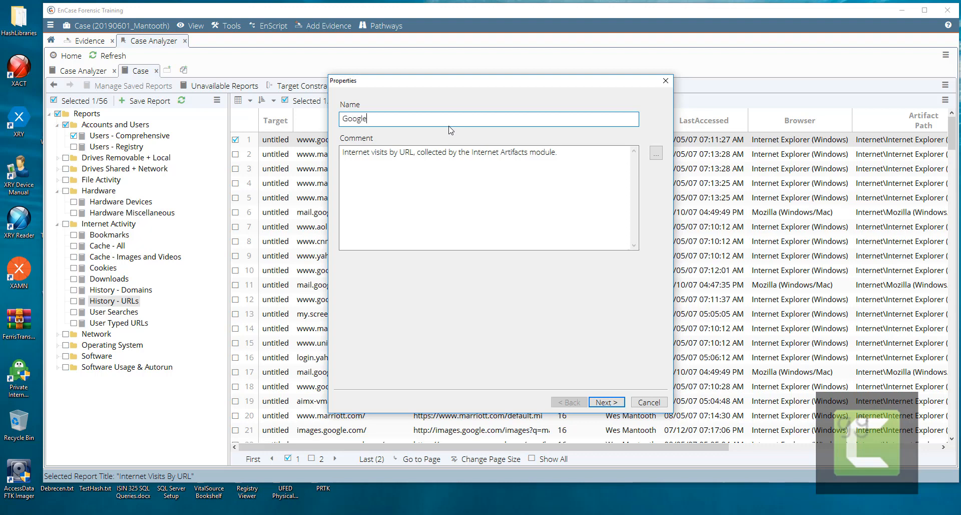
{"action": "left_click", "coordinate": [608, 403]}
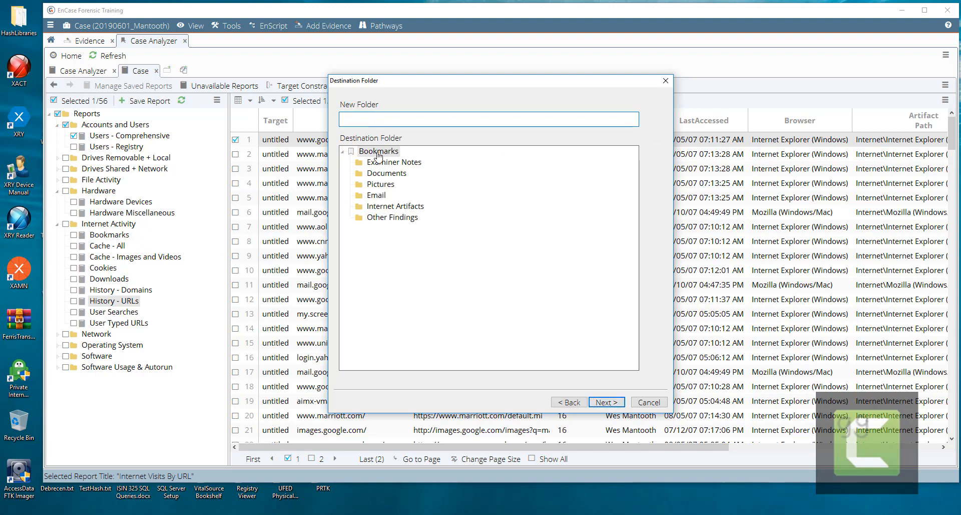
{"action": "left_click", "coordinate": [389, 207]}
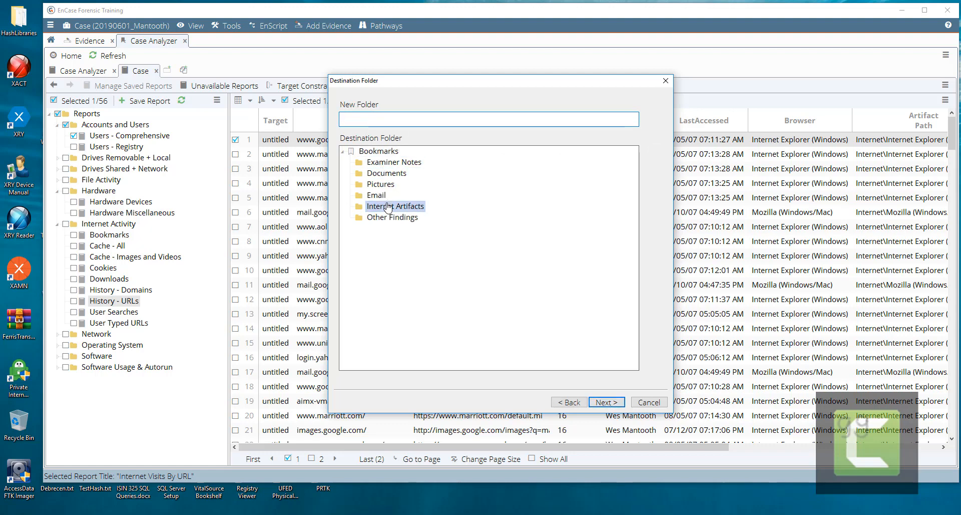
{"action": "right_click", "coordinate": [390, 206]}
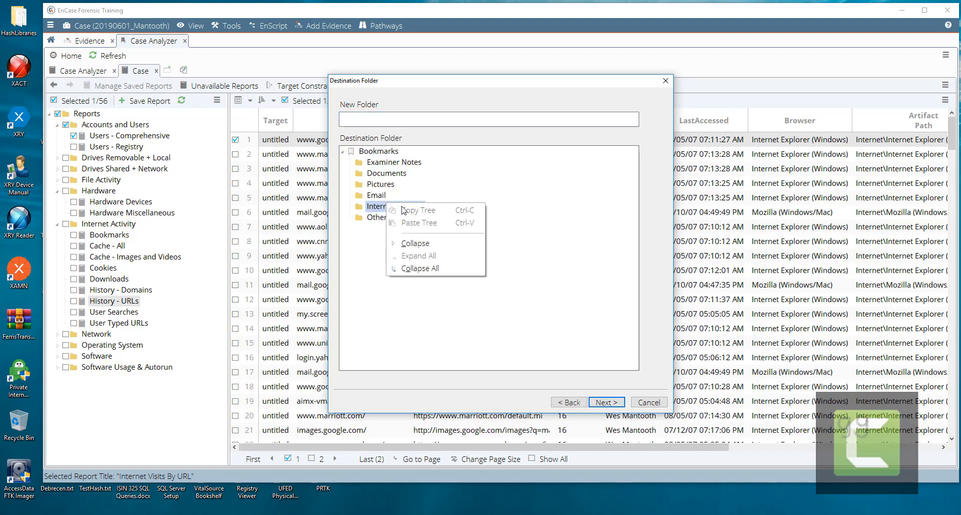
{"action": "left_click", "coordinate": [370, 209]}
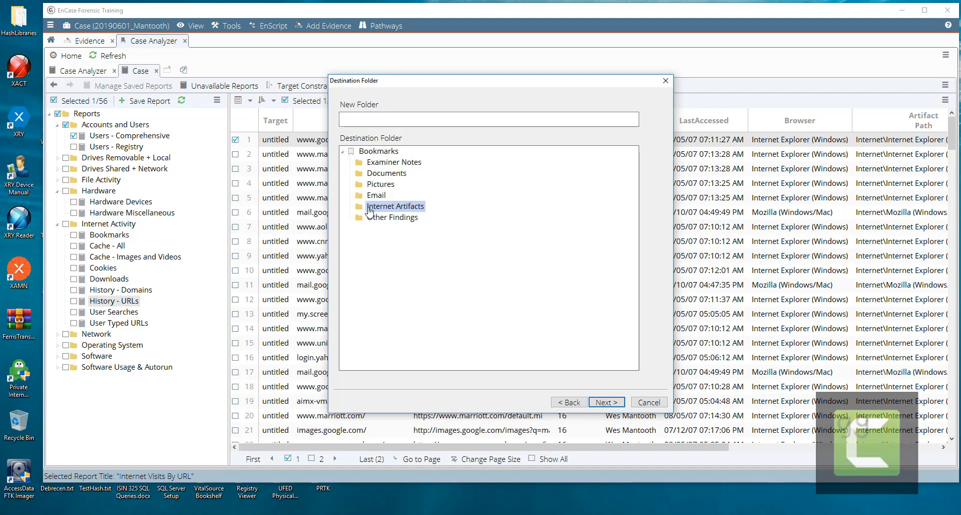
{"action": "left_click", "coordinate": [352, 117]}
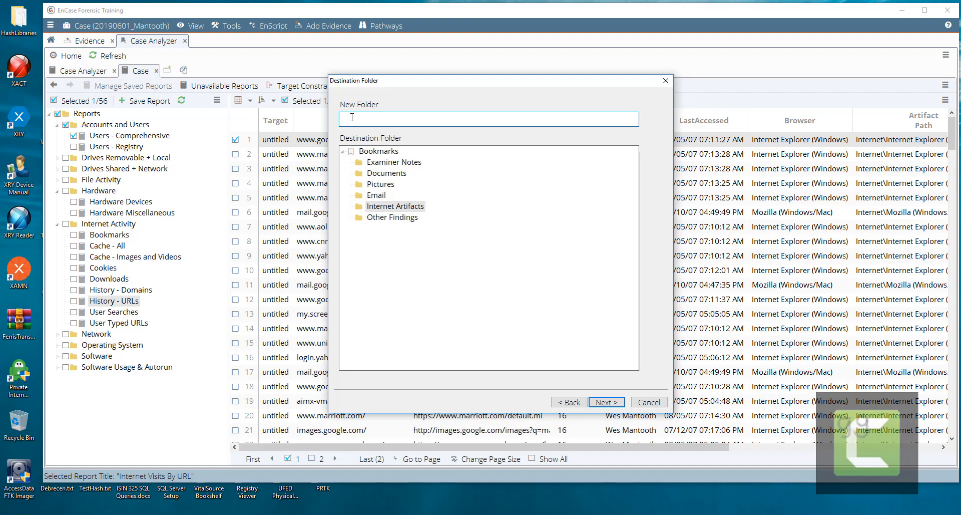
{"action": "type", "text": "Hust"}
{"action": "type", "text": "tory - URLs"}
- Include all nine columns, Target through Job, and create the bookmark
{"action": "left_click", "coordinate": [603, 402]}
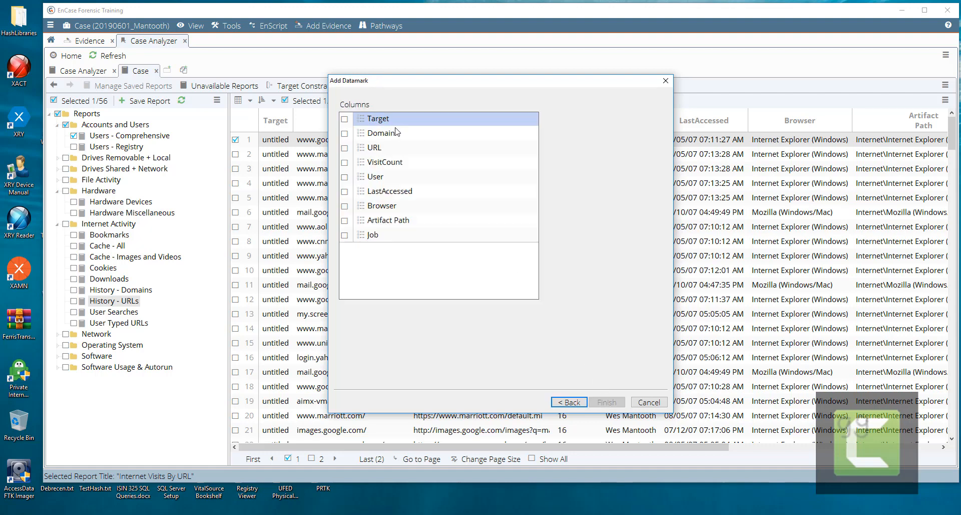
{"action": "left_click", "coordinate": [344, 119]}
{"action": "left_click", "coordinate": [345, 133]}
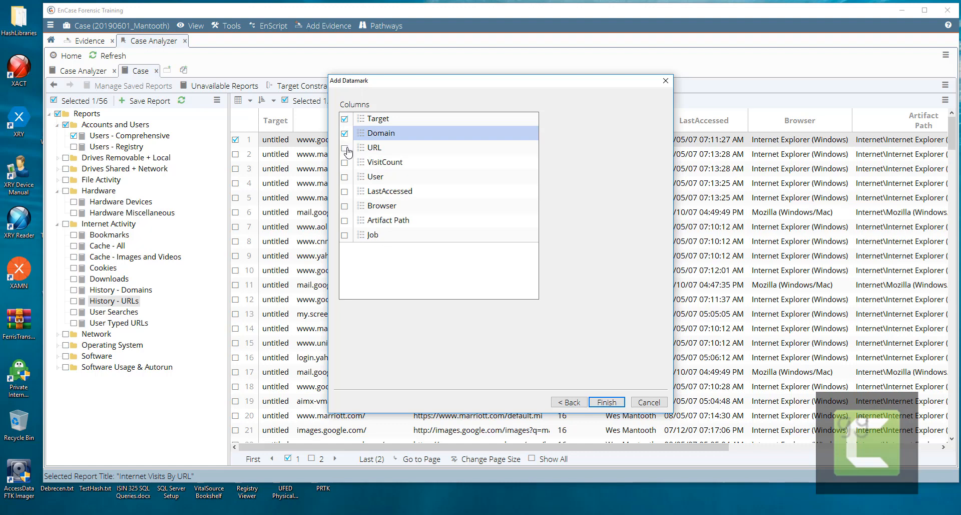
{"action": "left_click", "coordinate": [345, 148]}
{"action": "left_click", "coordinate": [344, 163]}
{"action": "left_click", "coordinate": [345, 177]}
{"action": "left_click", "coordinate": [344, 192]}
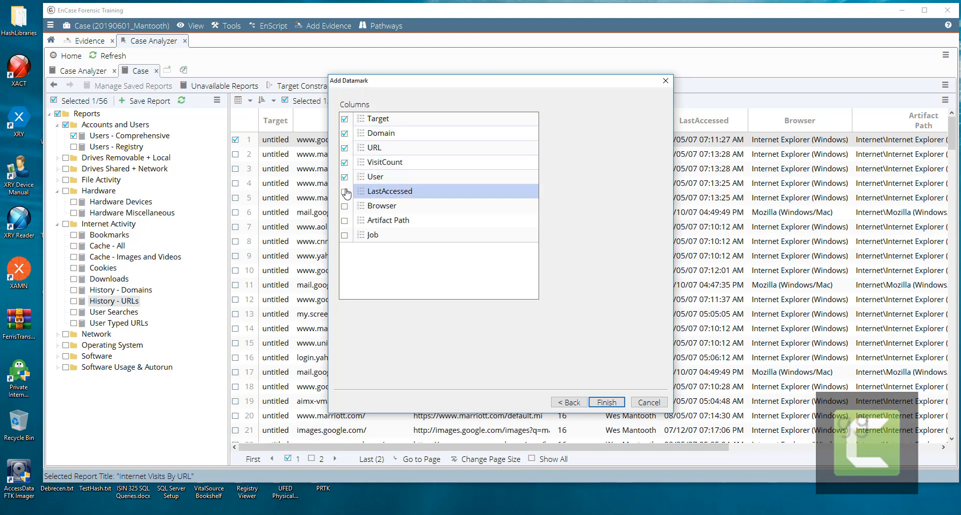
{"action": "left_click", "coordinate": [345, 206]}
{"action": "left_click", "coordinate": [345, 220]}
{"action": "left_click", "coordinate": [344, 235]}
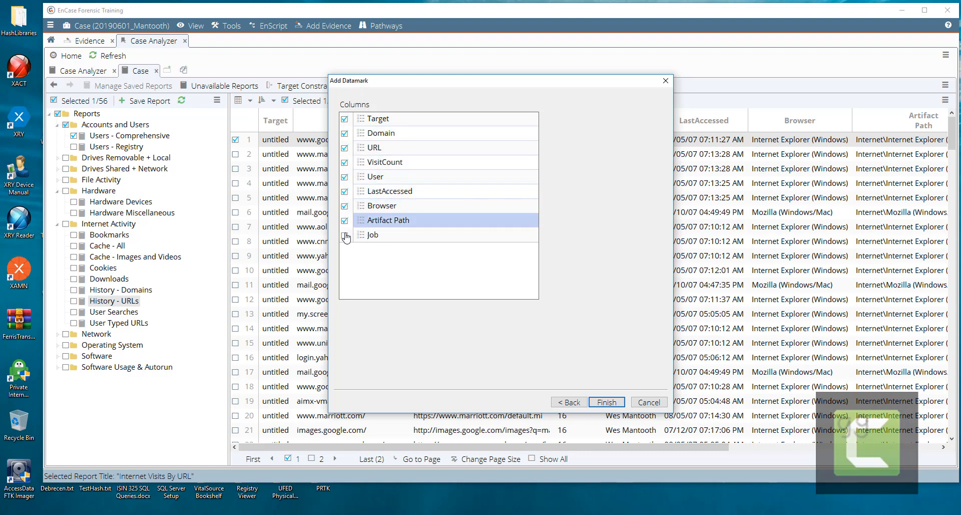
{"action": "left_click", "coordinate": [607, 402]}
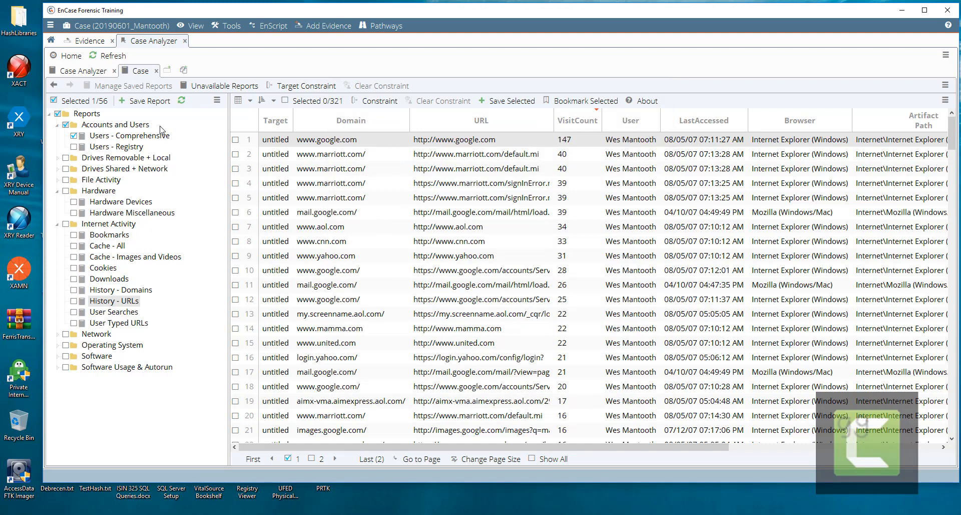
- From the Evidence tab, open the Indexed Items view of indexed words
{"action": "left_click", "coordinate": [89, 42]}
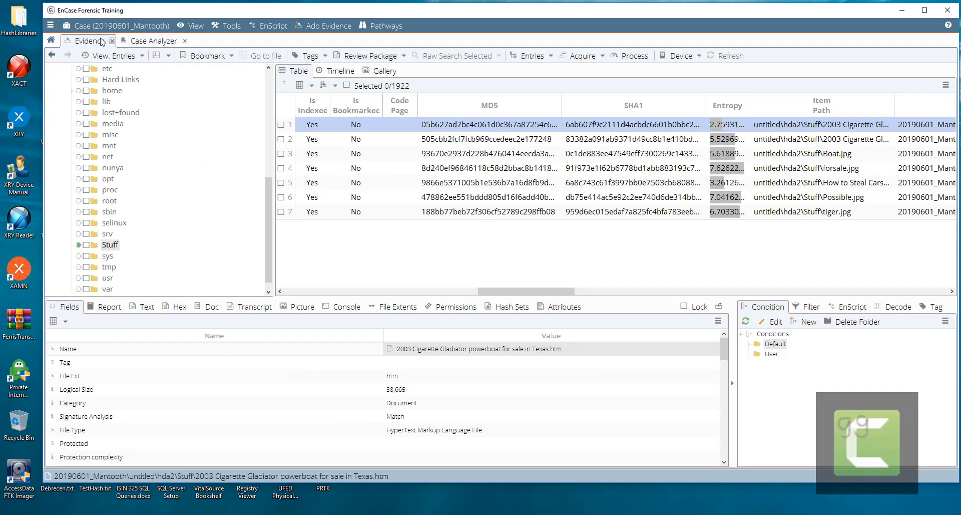
{"action": "left_click", "coordinate": [193, 27]}
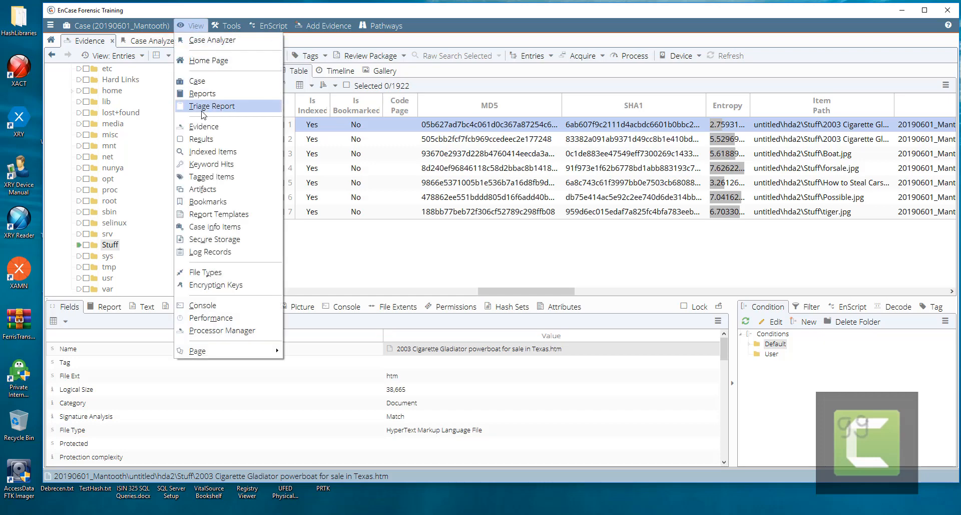
{"action": "left_click", "coordinate": [209, 152]}
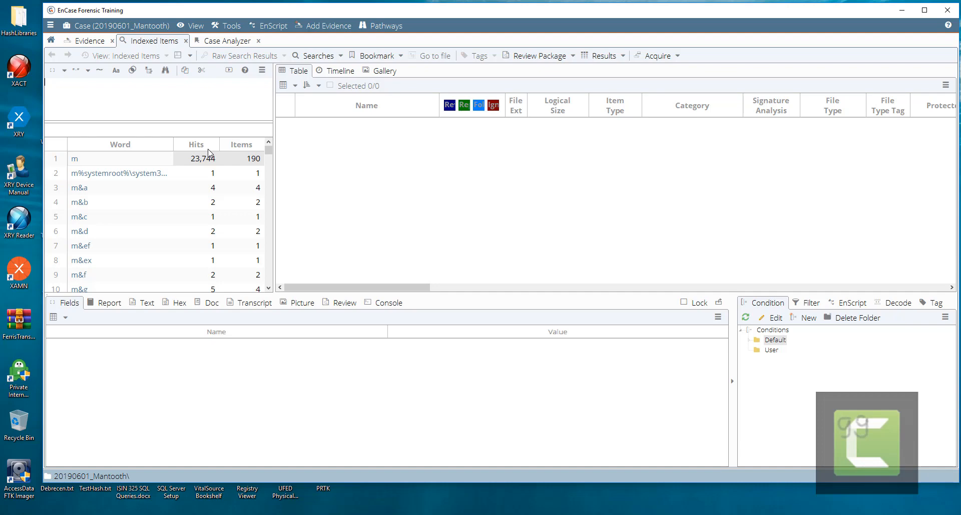
- Search indexed words for mantooth and view the mantooth.bmp and mantooth1 items as a gallery
{"action": "type", "text": "mantooth"}
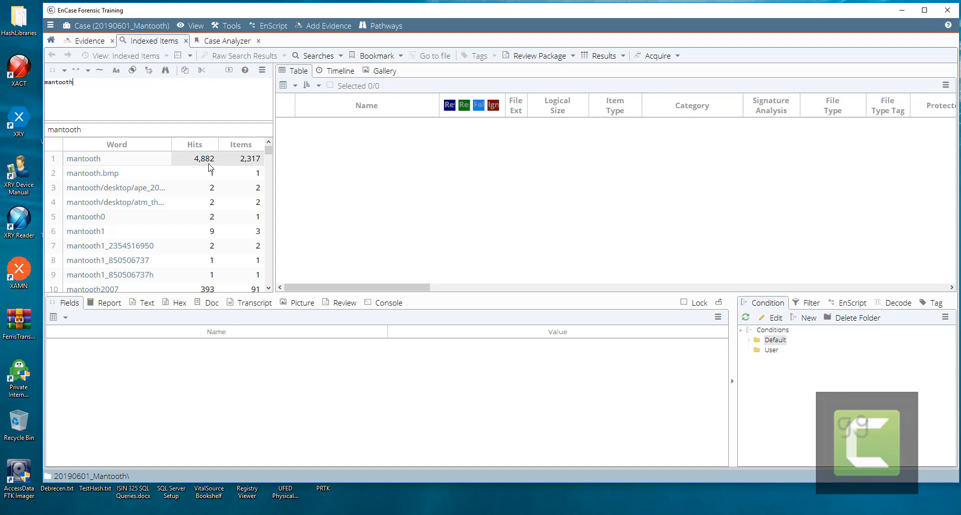
{"action": "left_click", "coordinate": [106, 174]}
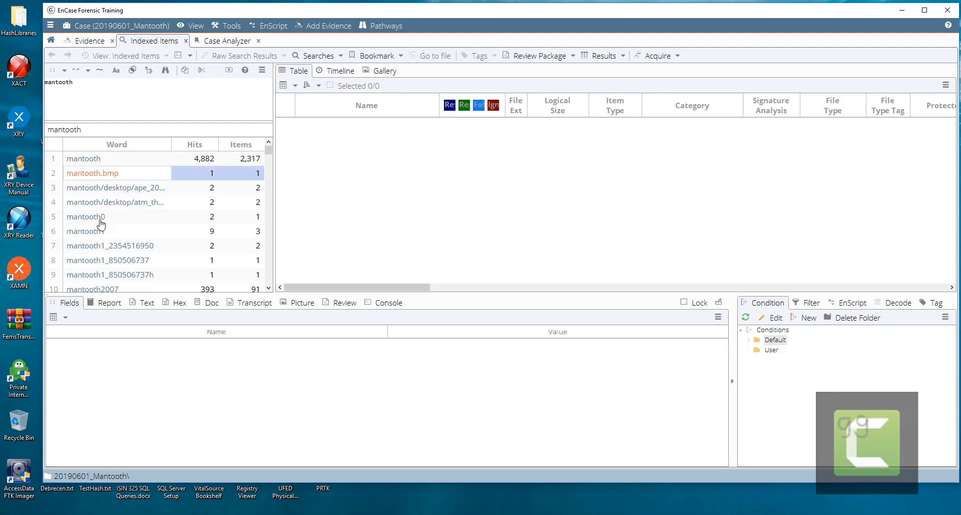
{"action": "scroll", "coordinate": [129, 234], "scroll_direction": "down", "scroll_amount": 1}
{"action": "scroll", "coordinate": [129, 234], "scroll_direction": "up", "scroll_amount": 1}
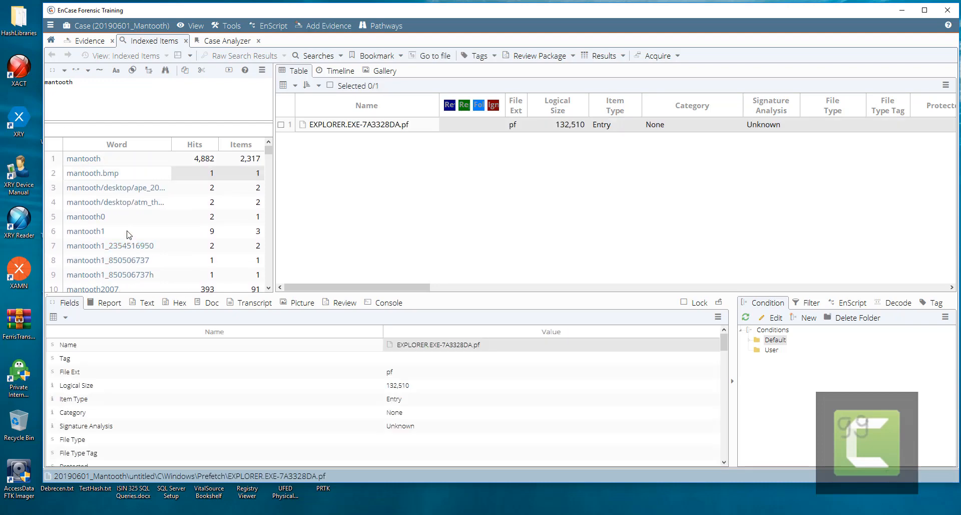
{"action": "left_click", "coordinate": [384, 71]}
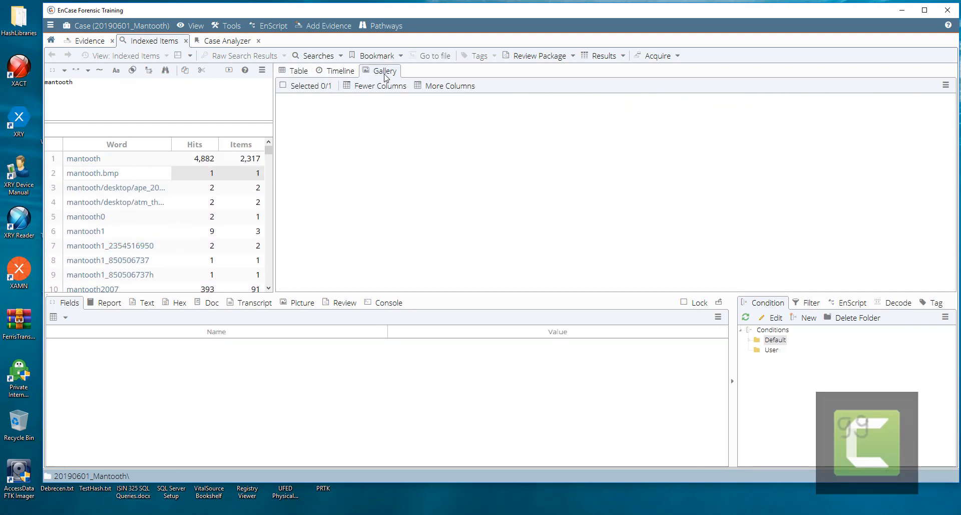
{"action": "left_click", "coordinate": [105, 233]}
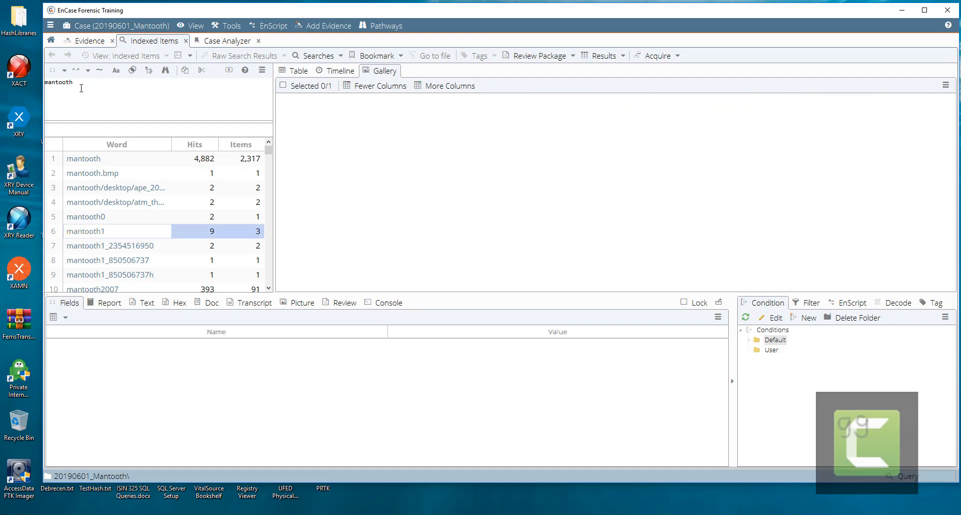
- Replace the search with pizza, then washer, and select the washer e-mail address word
{"action": "left_click_drag", "start_coordinate": [81, 84], "coordinate": [33, 80]}
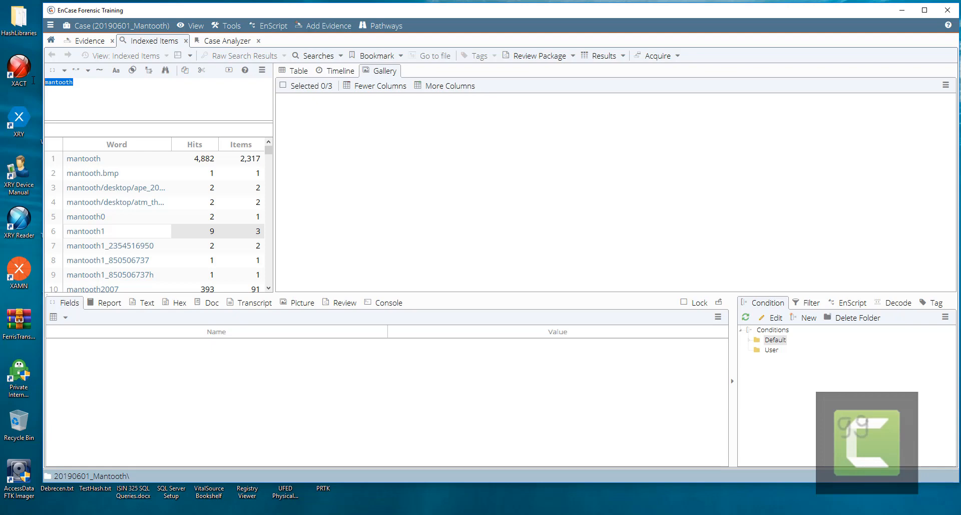
{"action": "type", "text": "p"}
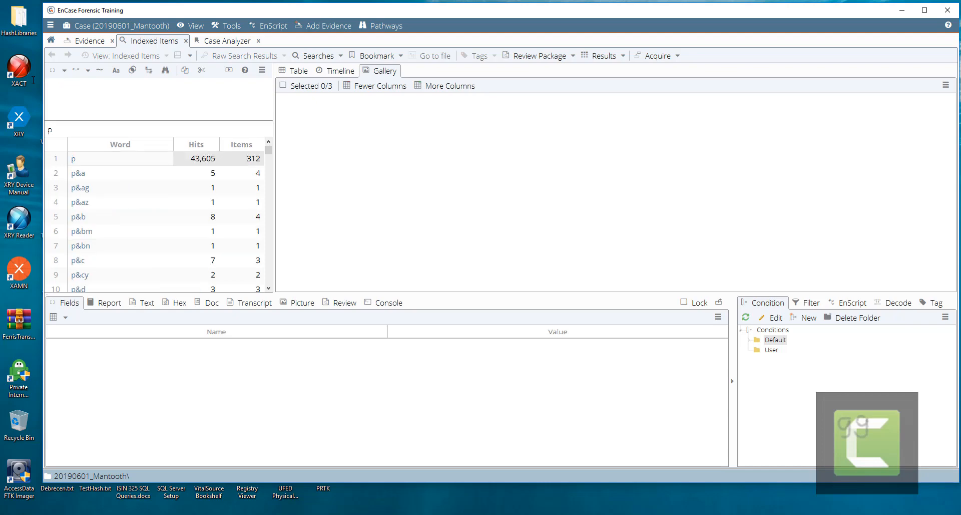
{"action": "type", "text": "izza"}
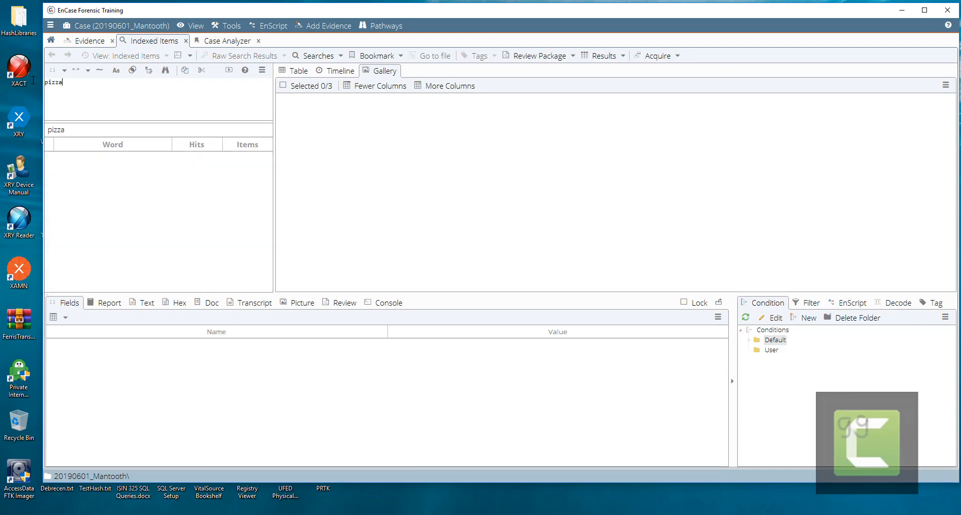
{"action": "key", "text": "BackSpace"}
{"action": "key", "text": "BackSpace"}
{"action": "key", "text": "BackSpace"}
{"action": "key", "text": "BackSpace"}
{"action": "key", "text": "BackSpace"}
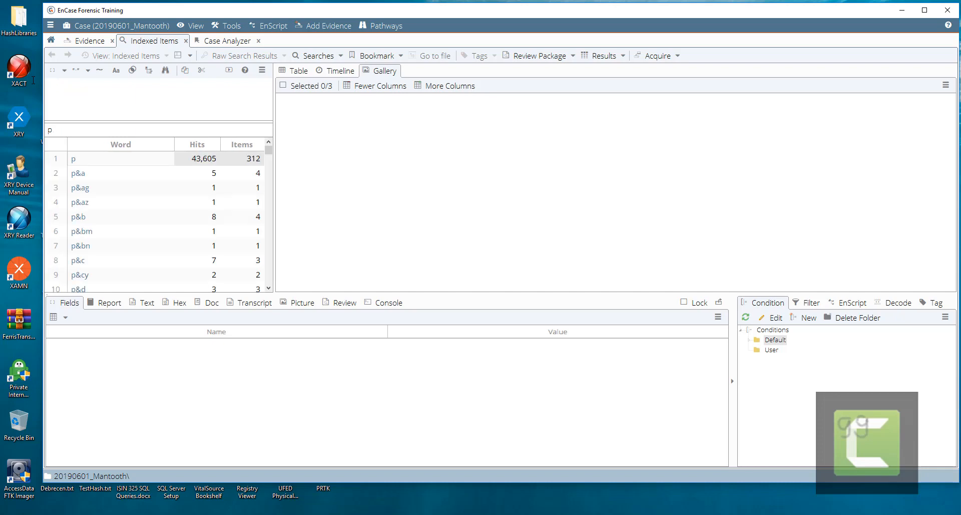
{"action": "type", "text": "washer"}
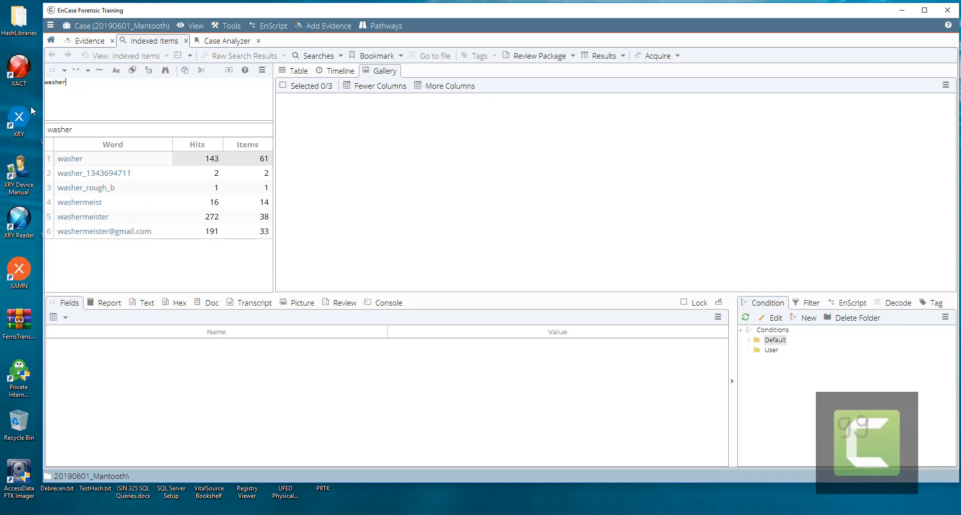
{"action": "left_click", "coordinate": [99, 234]}
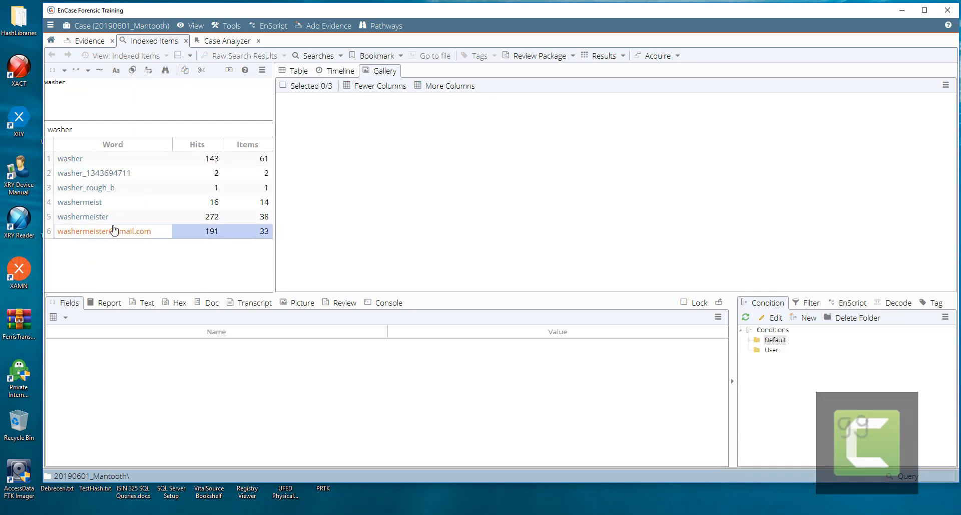
{"action": "left_click", "coordinate": [87, 131]}
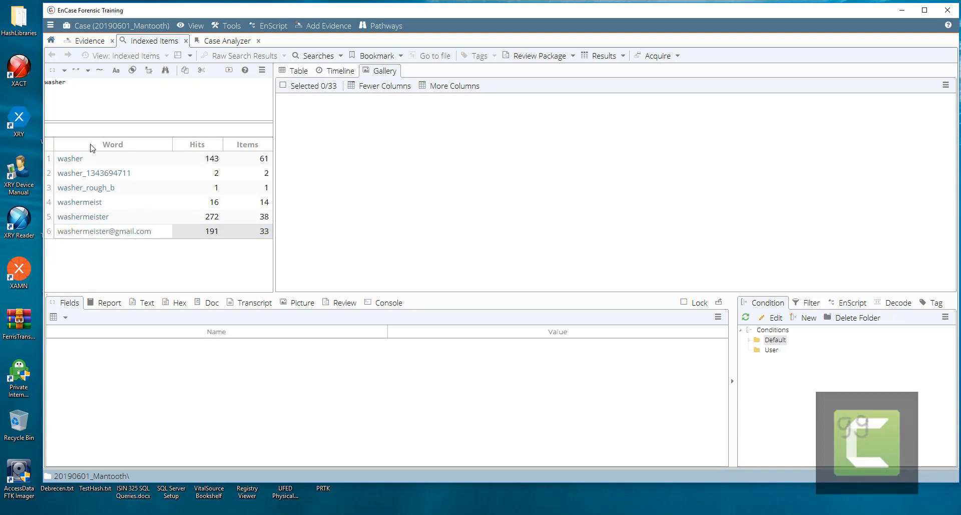
{"action": "left_click", "coordinate": [112, 234]}
- Find the Google bookmark in Internet Artifacts > History - URLs, then check and list all 8 bookmarks
{"action": "left_click", "coordinate": [200, 24]}
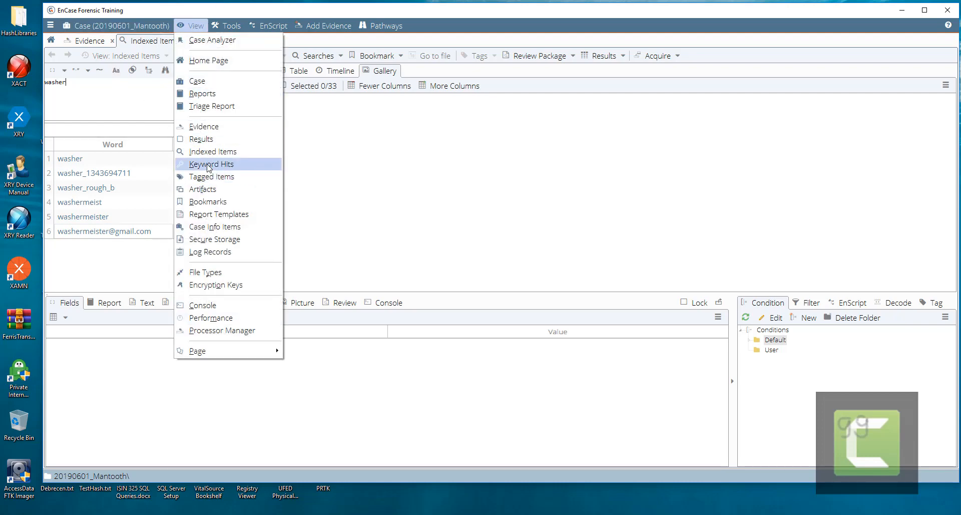
{"action": "left_click", "coordinate": [210, 201]}
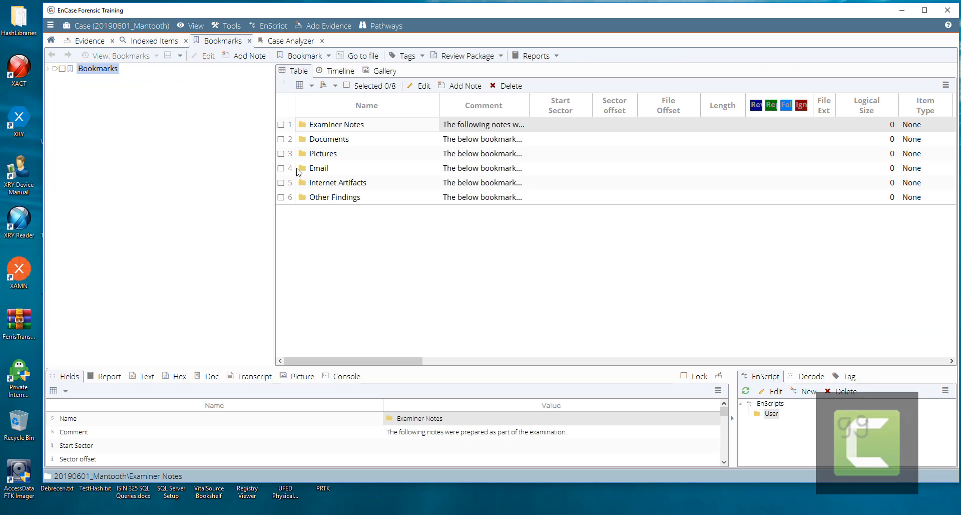
{"action": "left_click", "coordinate": [334, 186]}
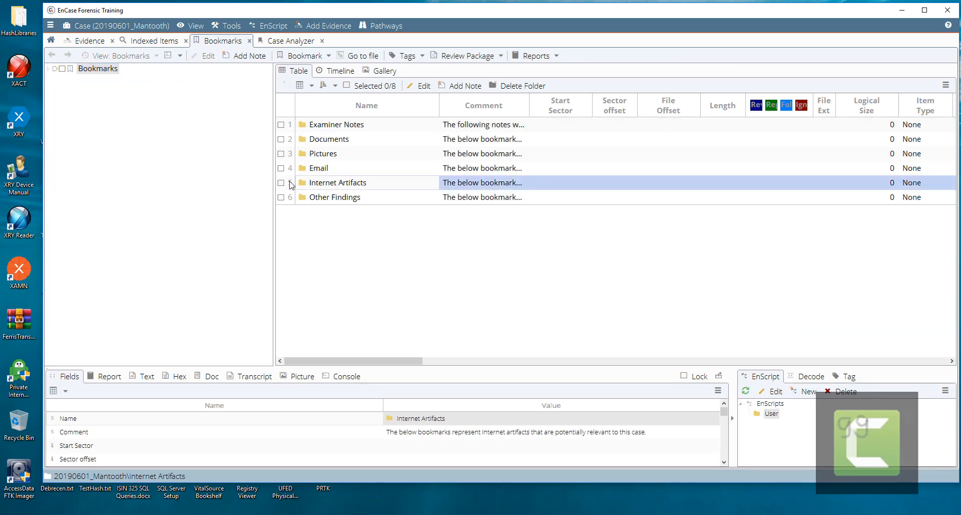
{"action": "double_click", "coordinate": [328, 186]}
{"action": "left_click", "coordinate": [116, 135]}
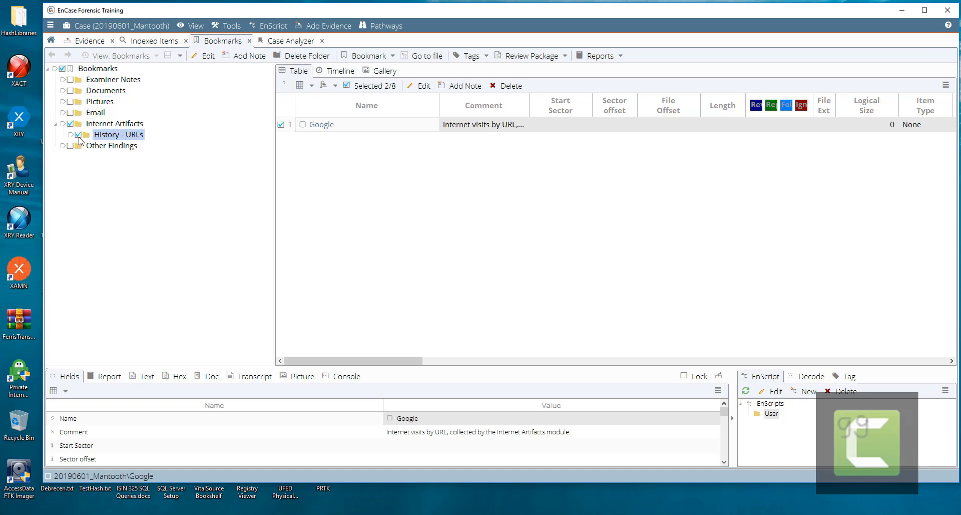
{"action": "left_click", "coordinate": [61, 70]}
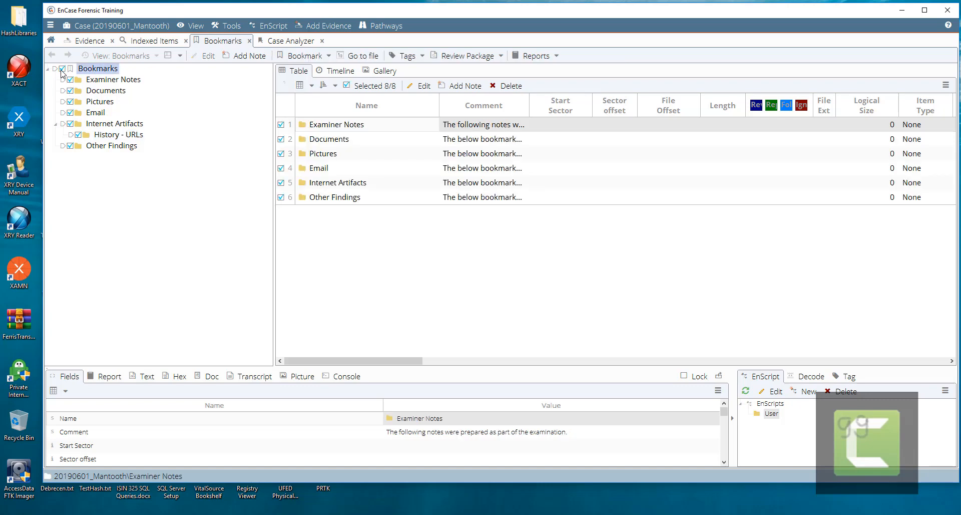
{"action": "left_click", "coordinate": [54, 70]}
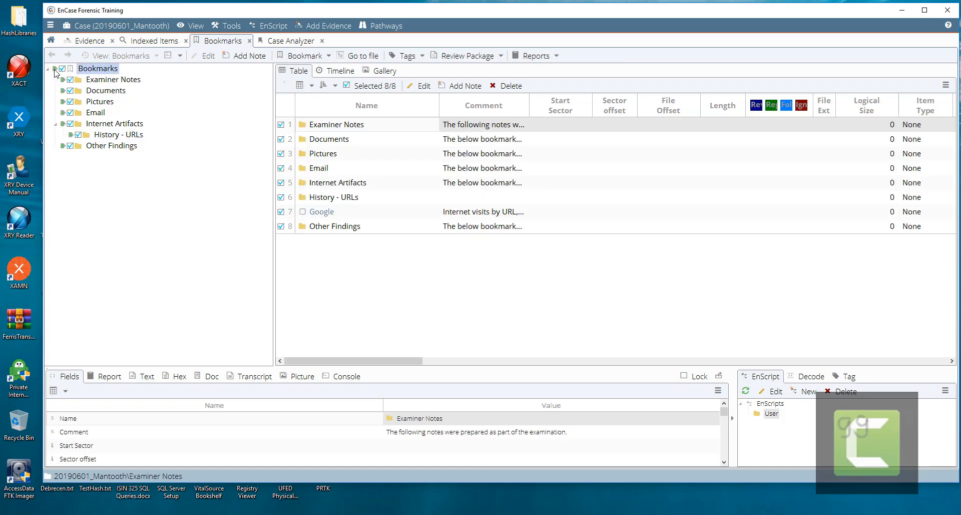